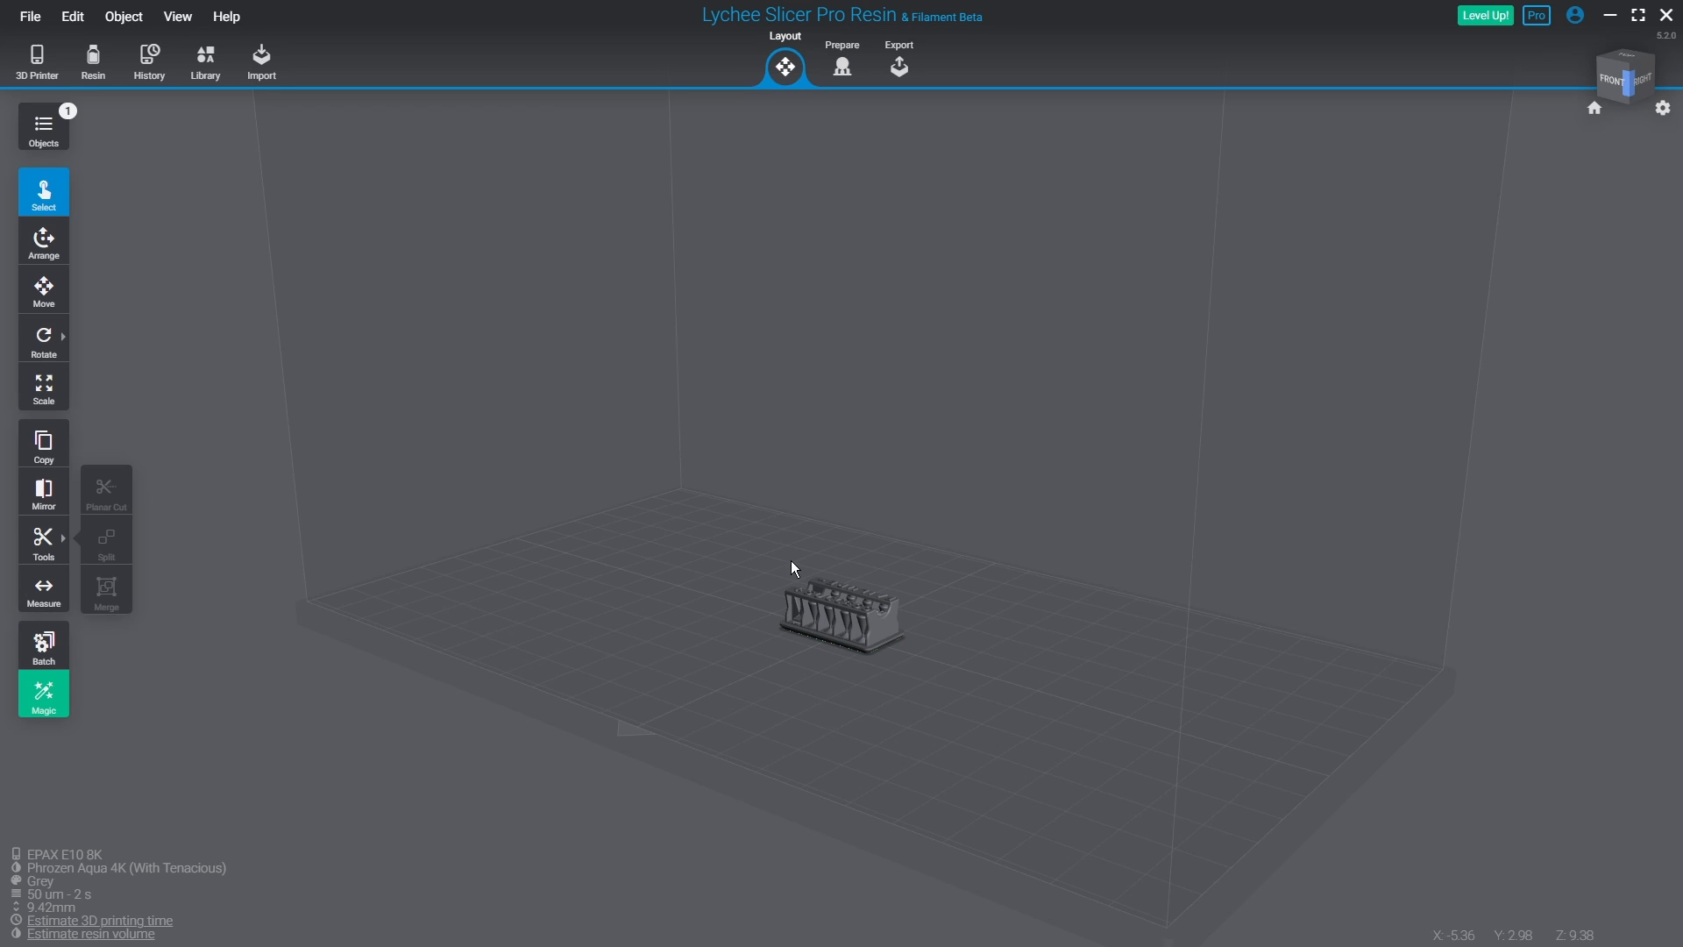
Step: Create a new blank resin profile for the EPAX E10 8K printer instead of using a community profile
{"action": "left_click", "coordinate": [38, 63]}
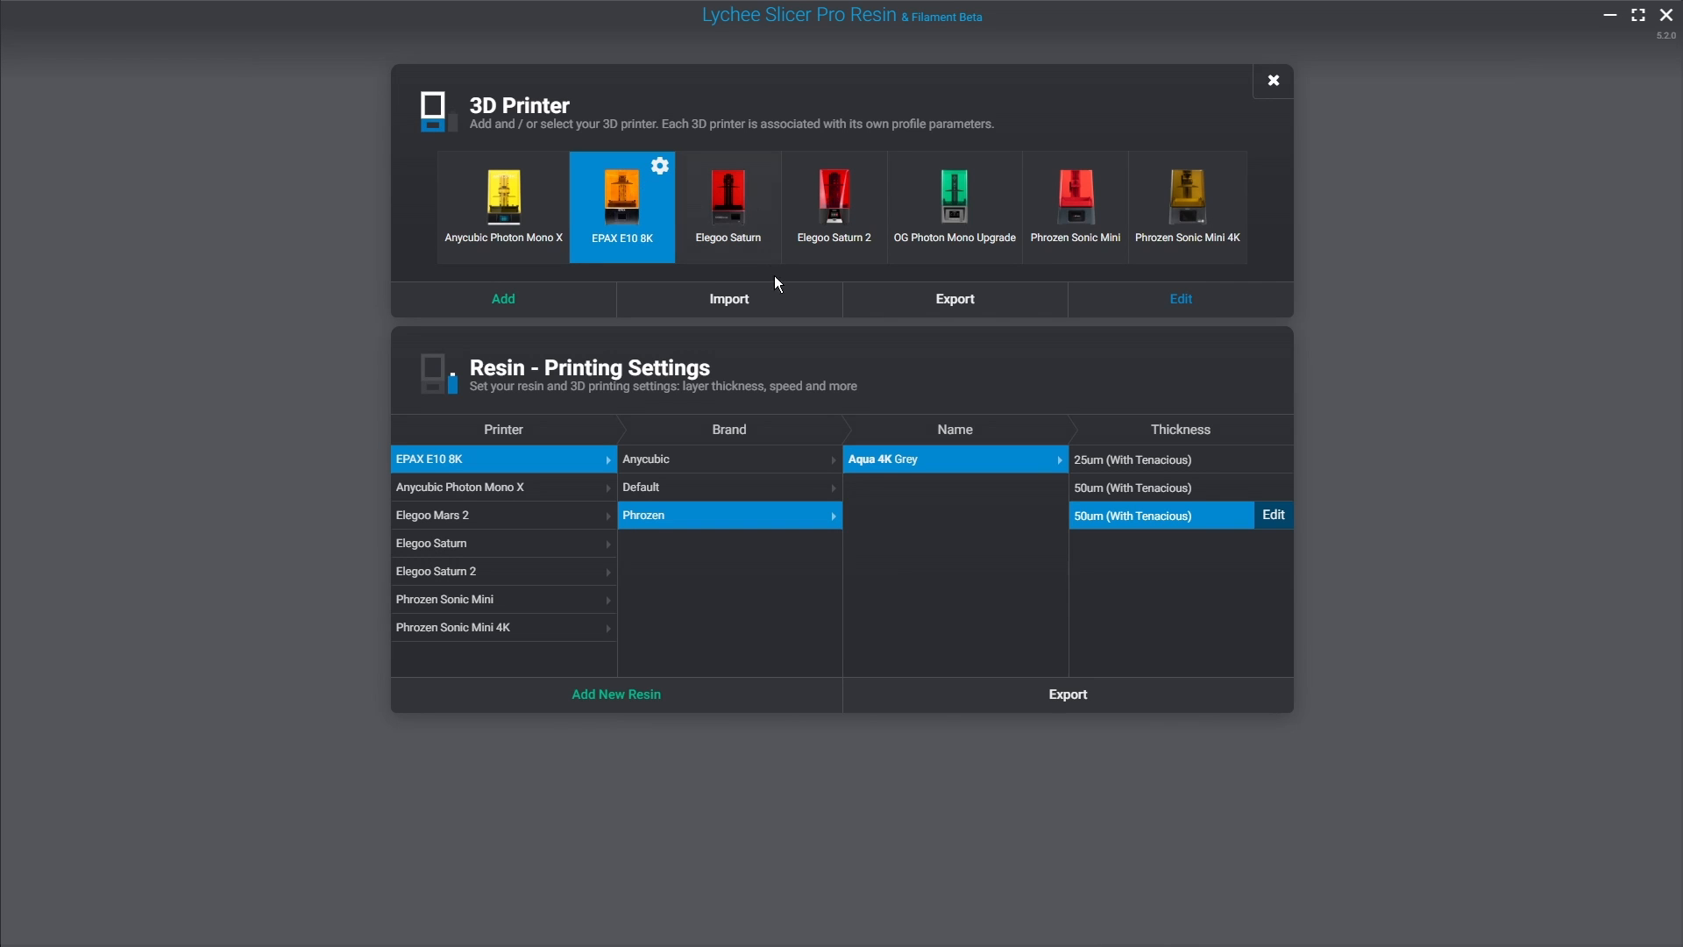
{"action": "left_click", "coordinate": [635, 695]}
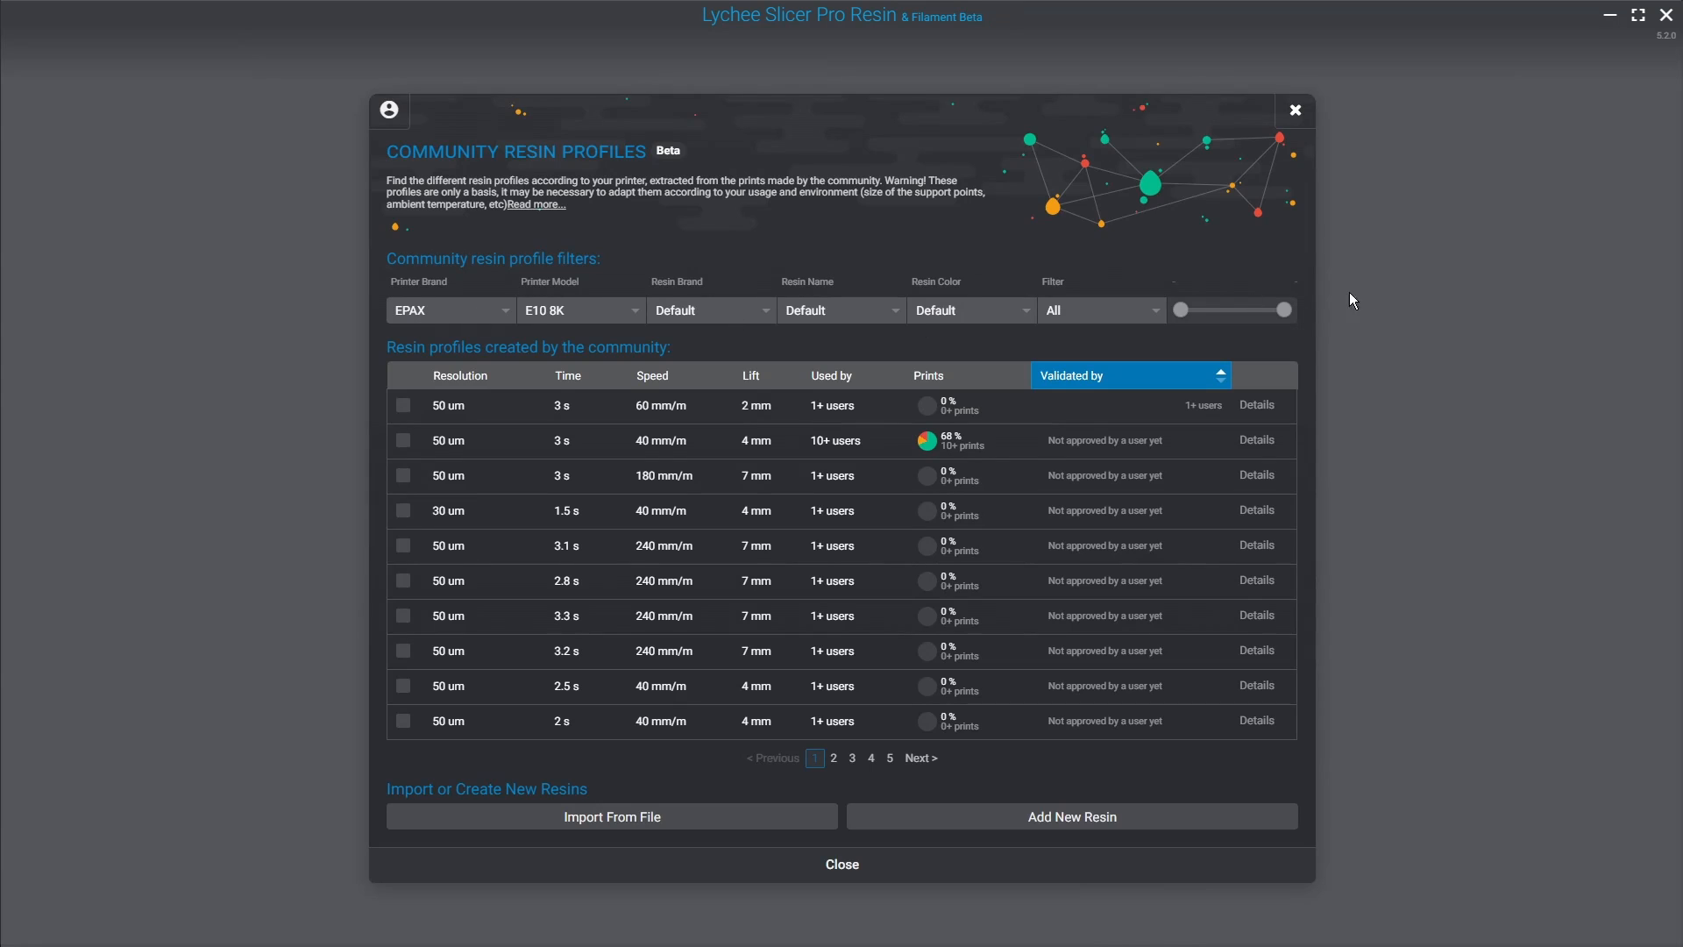
{"action": "left_click", "coordinate": [506, 309]}
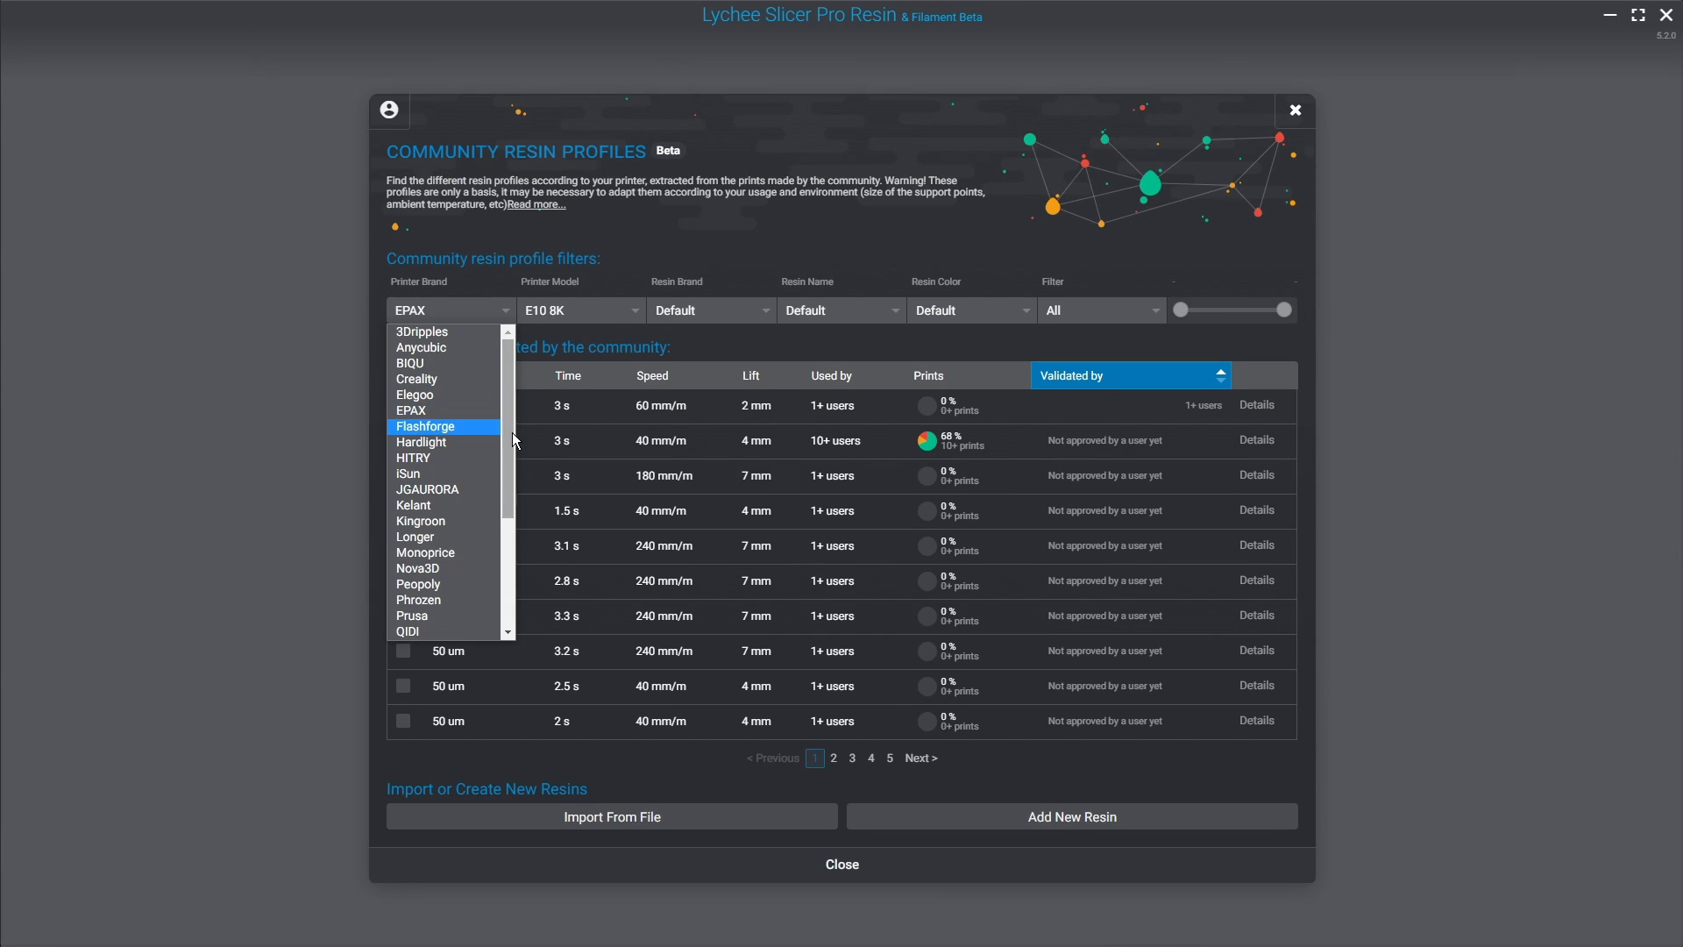
{"action": "left_click_drag", "start_coordinate": [512, 433], "coordinate": [517, 372]}
{"action": "left_click", "coordinate": [682, 243]}
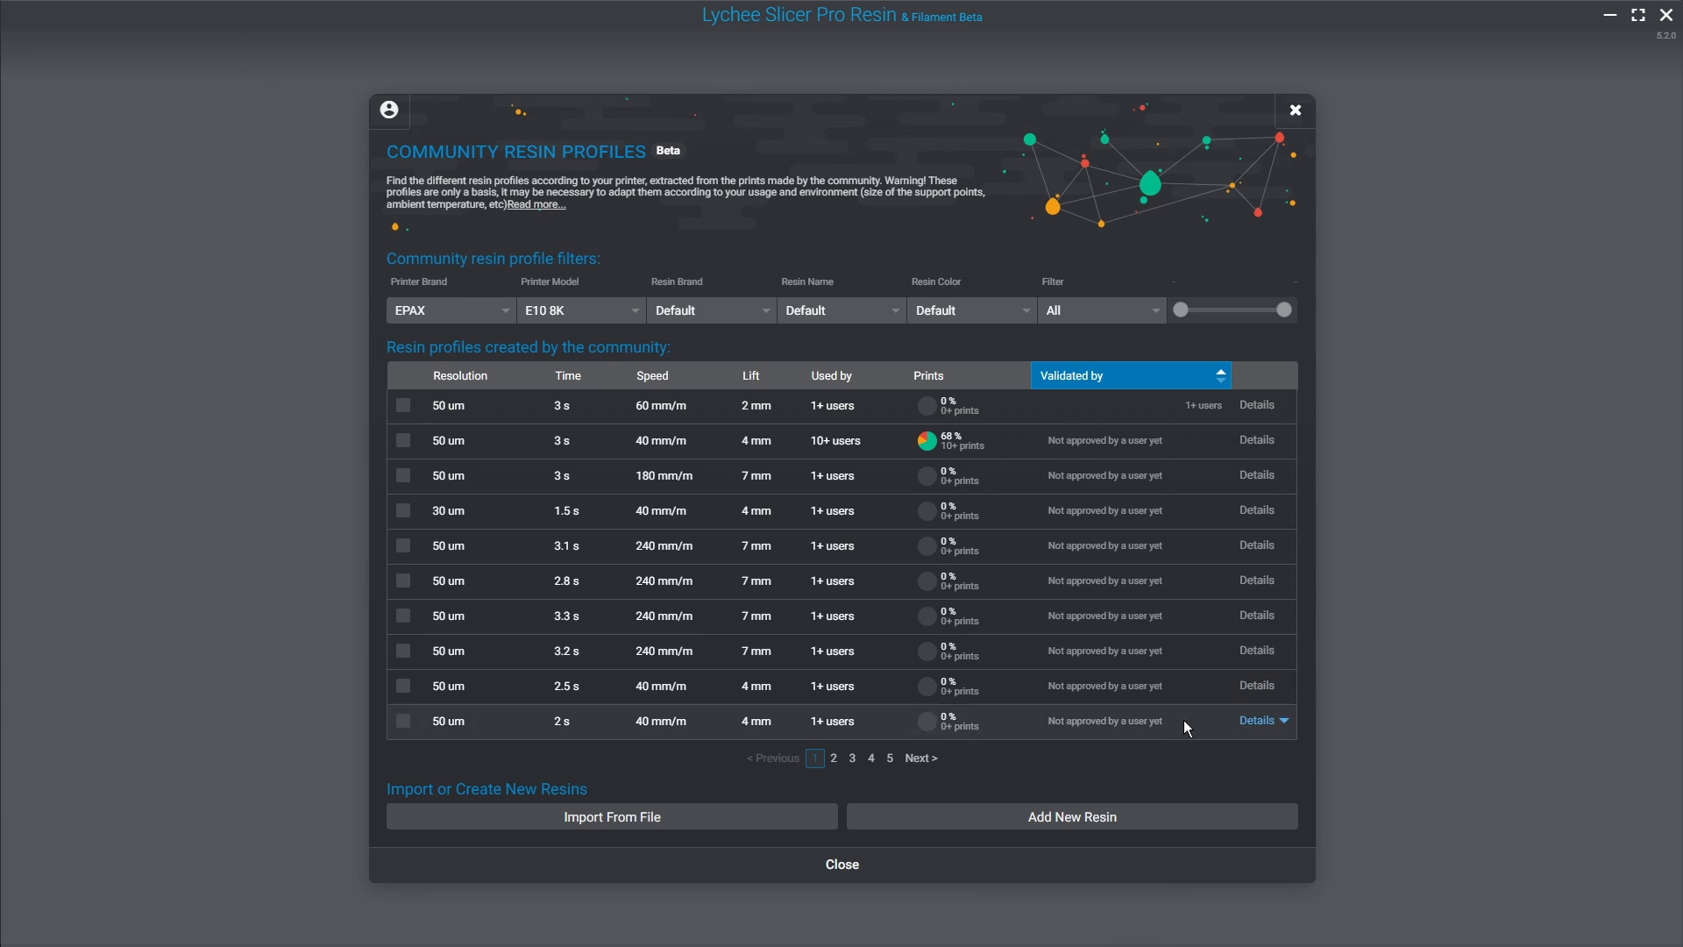
{"action": "left_click", "coordinate": [1010, 819]}
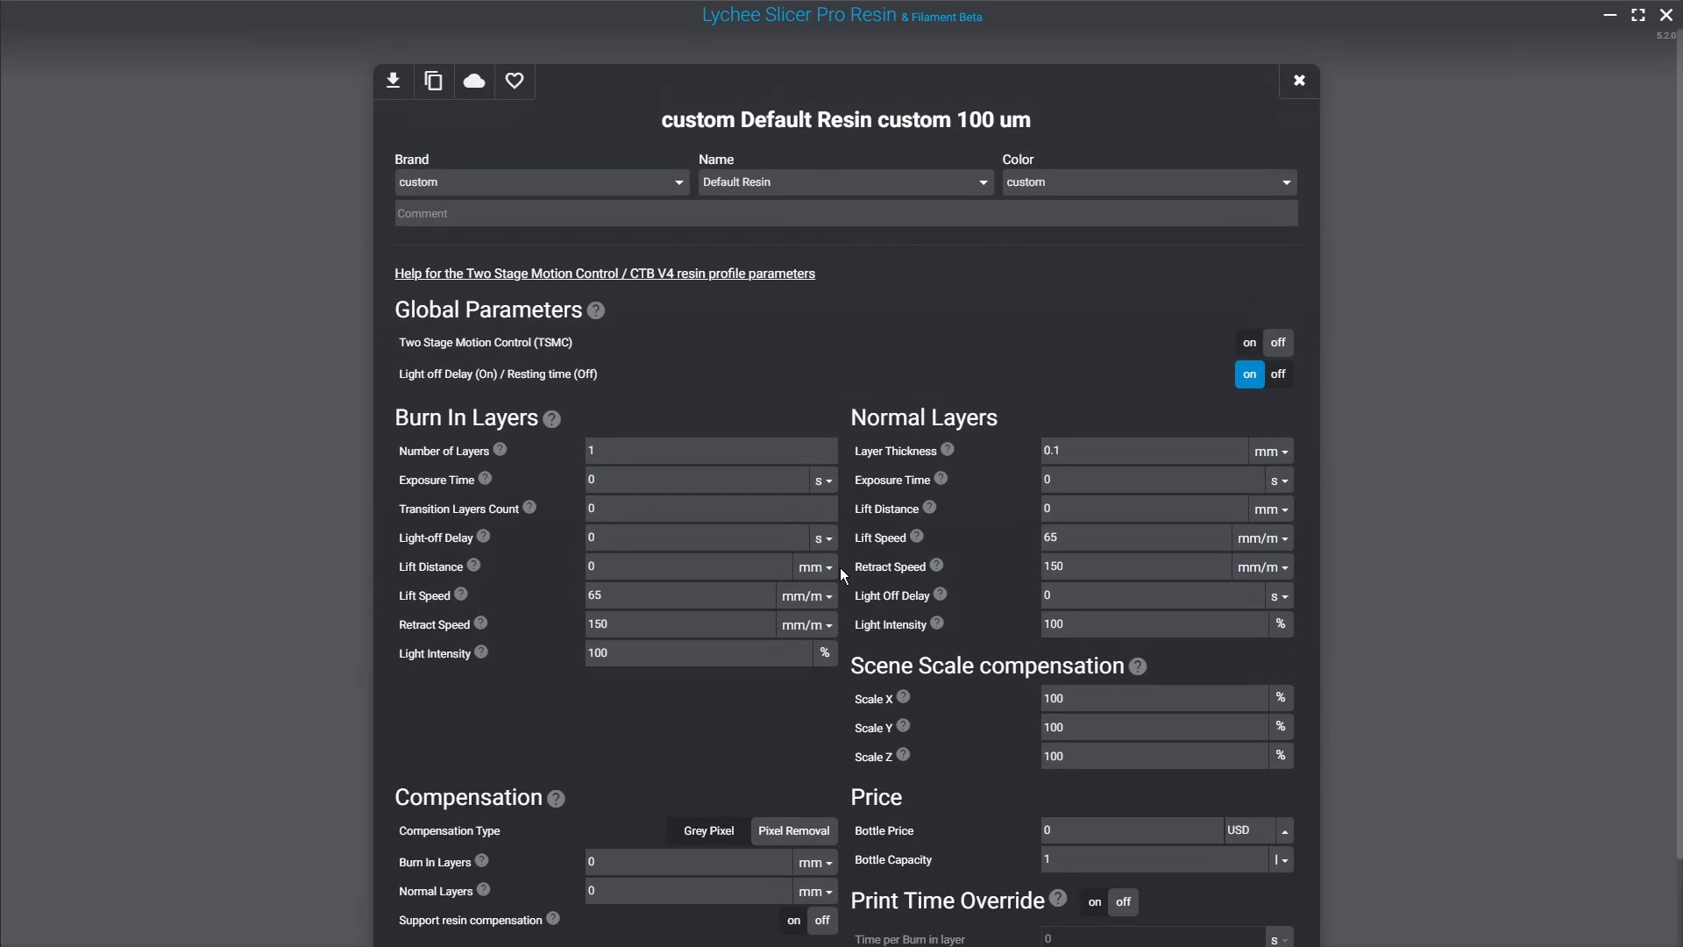
Step: Add TableFlip Foundry as a new brand and assign it to the resin profile
{"action": "left_click", "coordinate": [682, 184]}
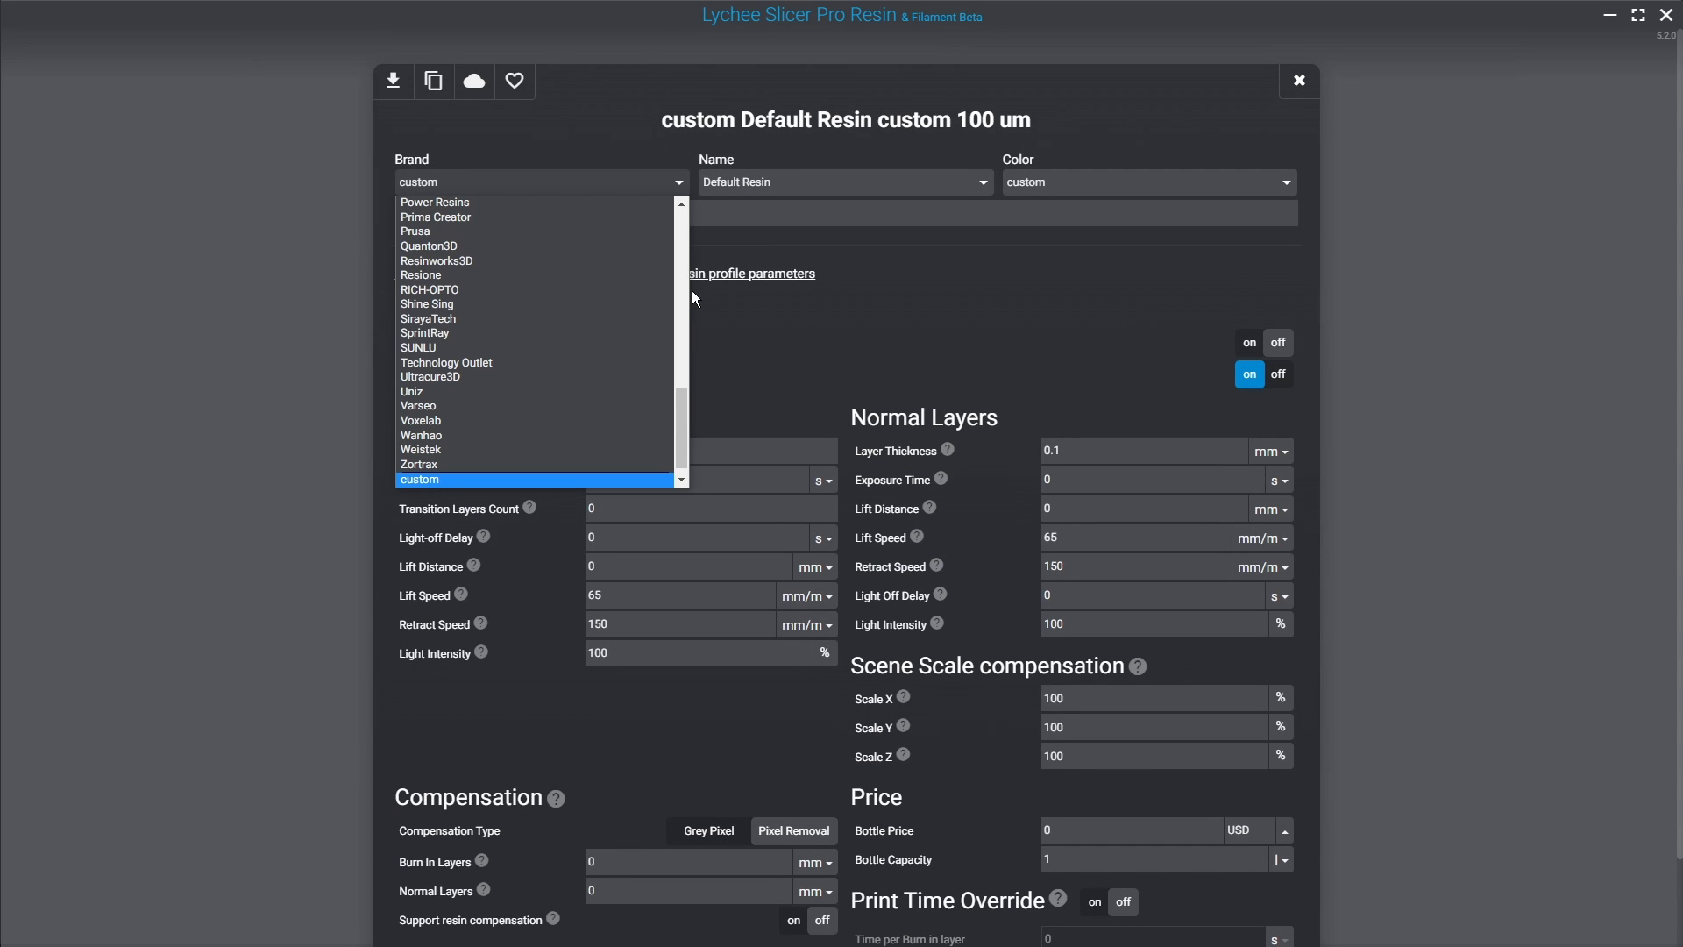
{"action": "left_click_drag", "start_coordinate": [686, 418], "coordinate": [680, 457]}
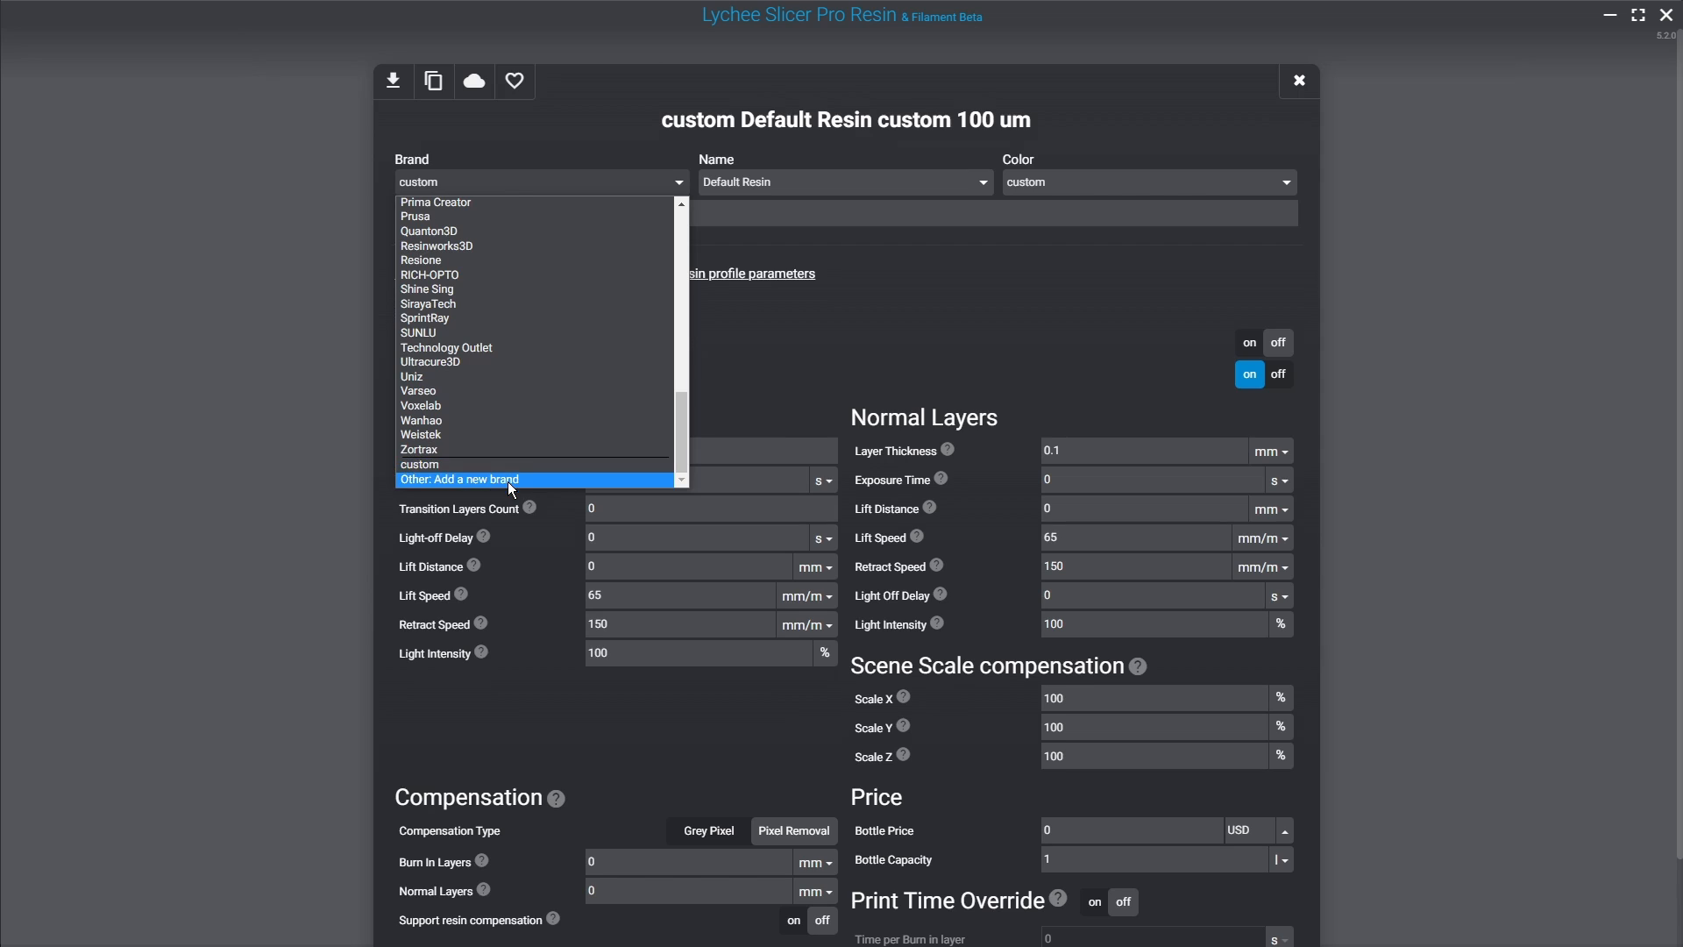
{"action": "left_click", "coordinate": [507, 479]}
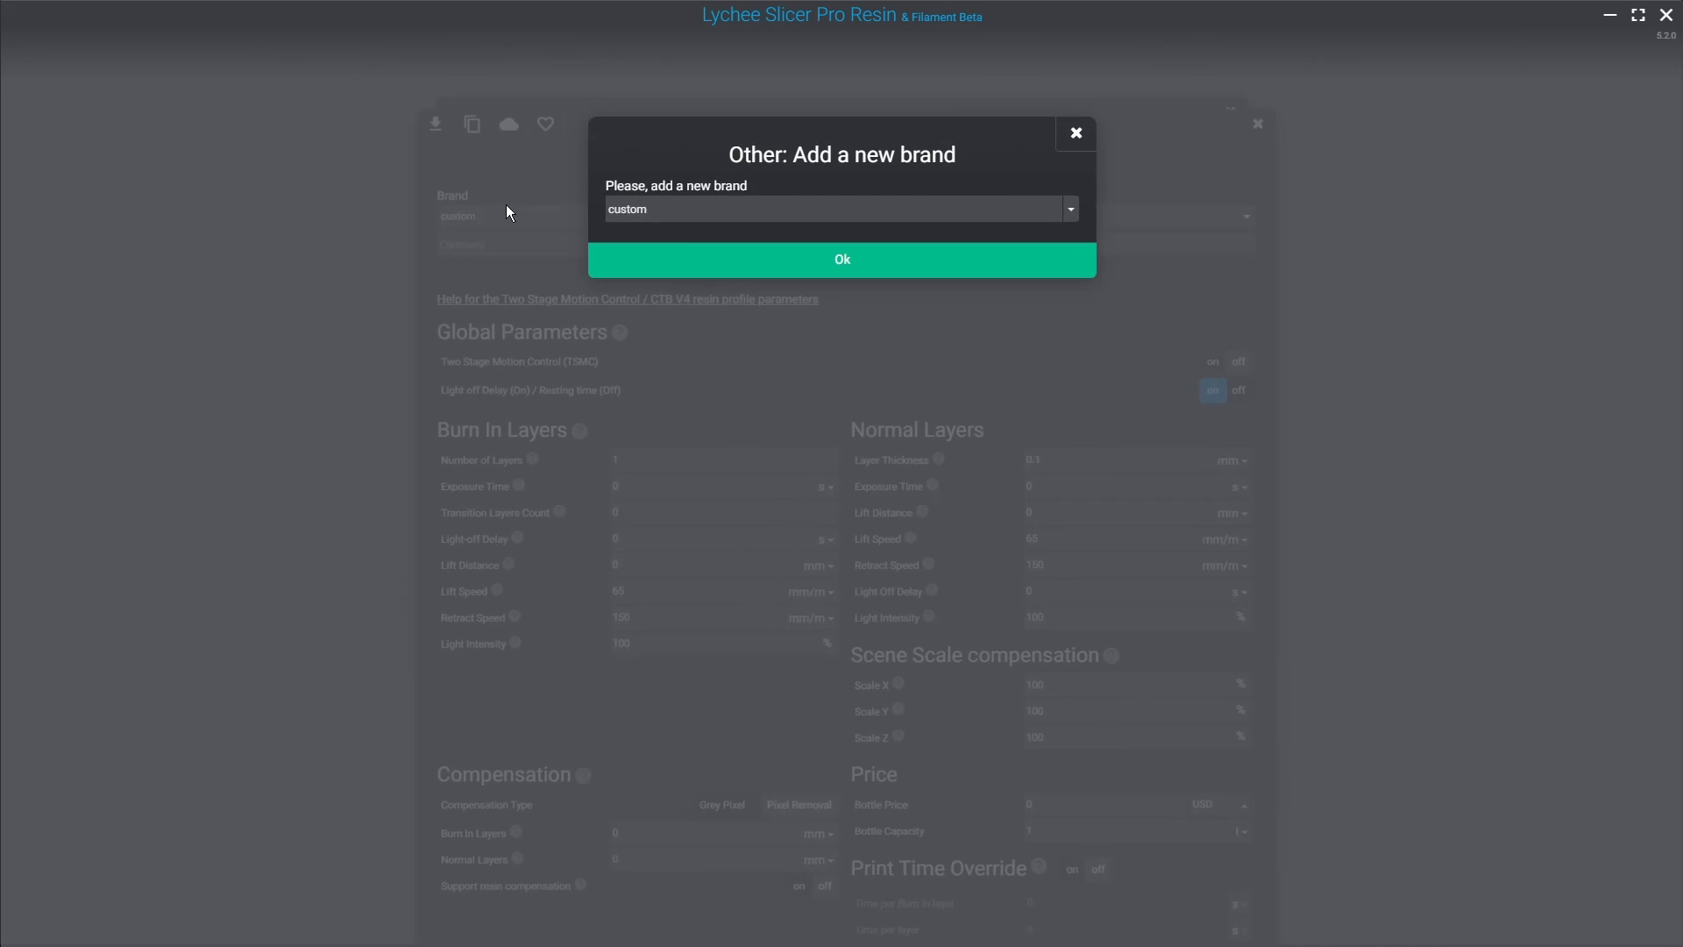
{"action": "double_click", "coordinate": [769, 211]}
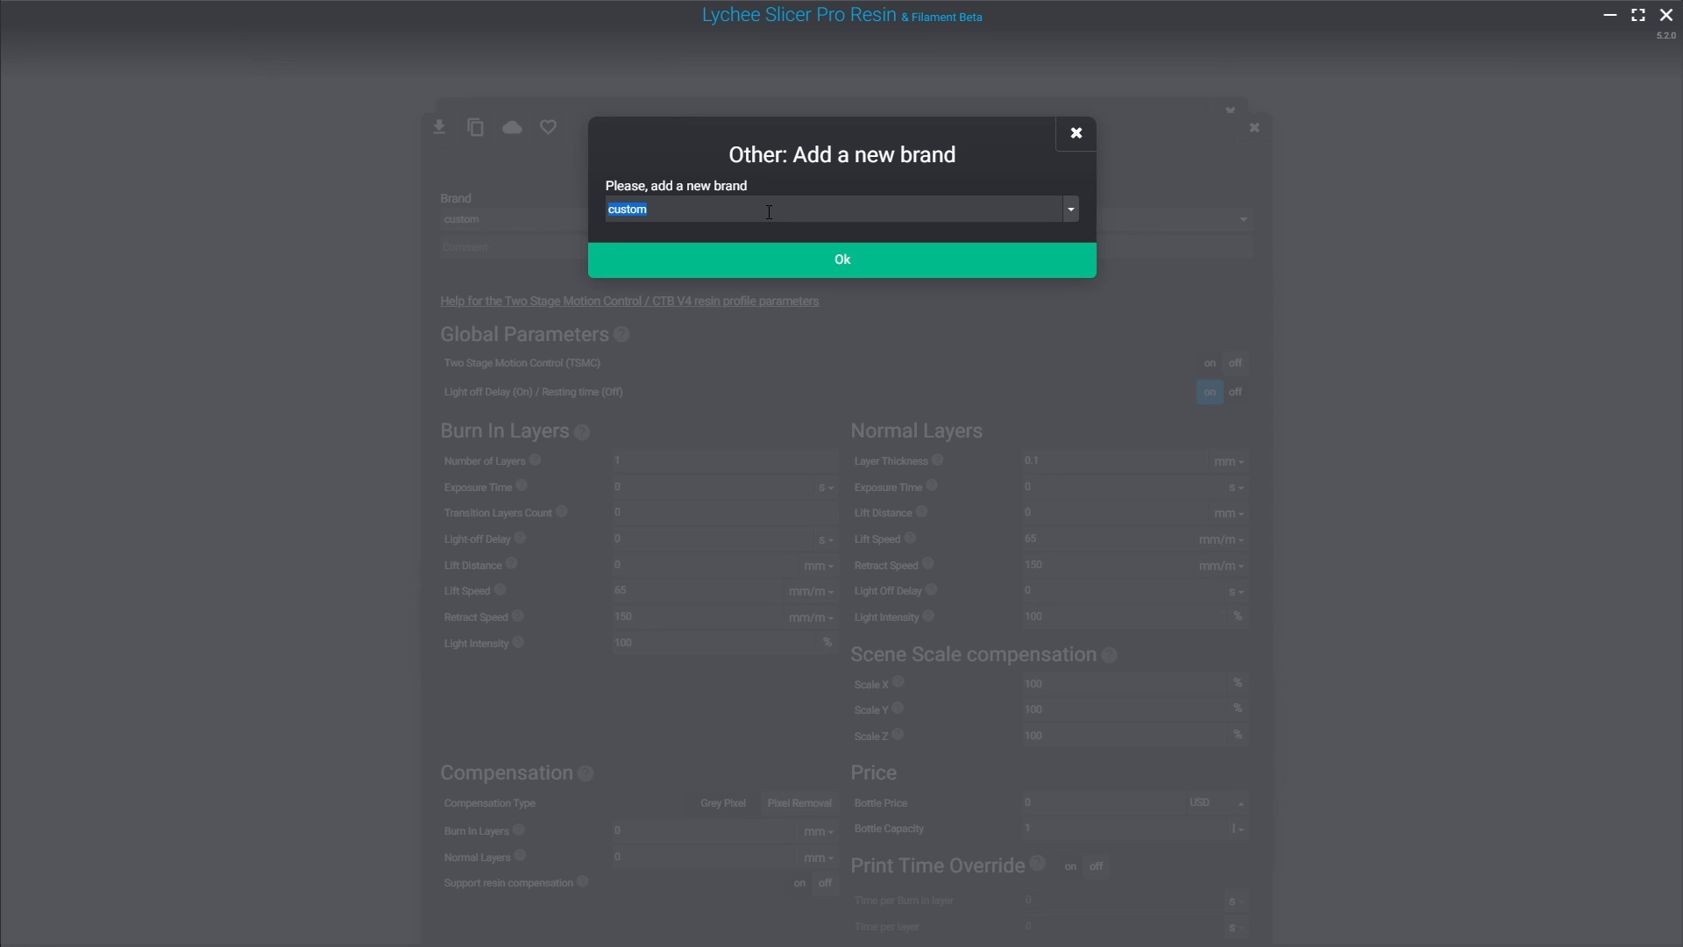
{"action": "key", "text": "BackSpace"}
{"action": "type", "text": "TableT"}
{"action": "key", "text": "BackSpace"}
{"action": "type", "text": "fl"}
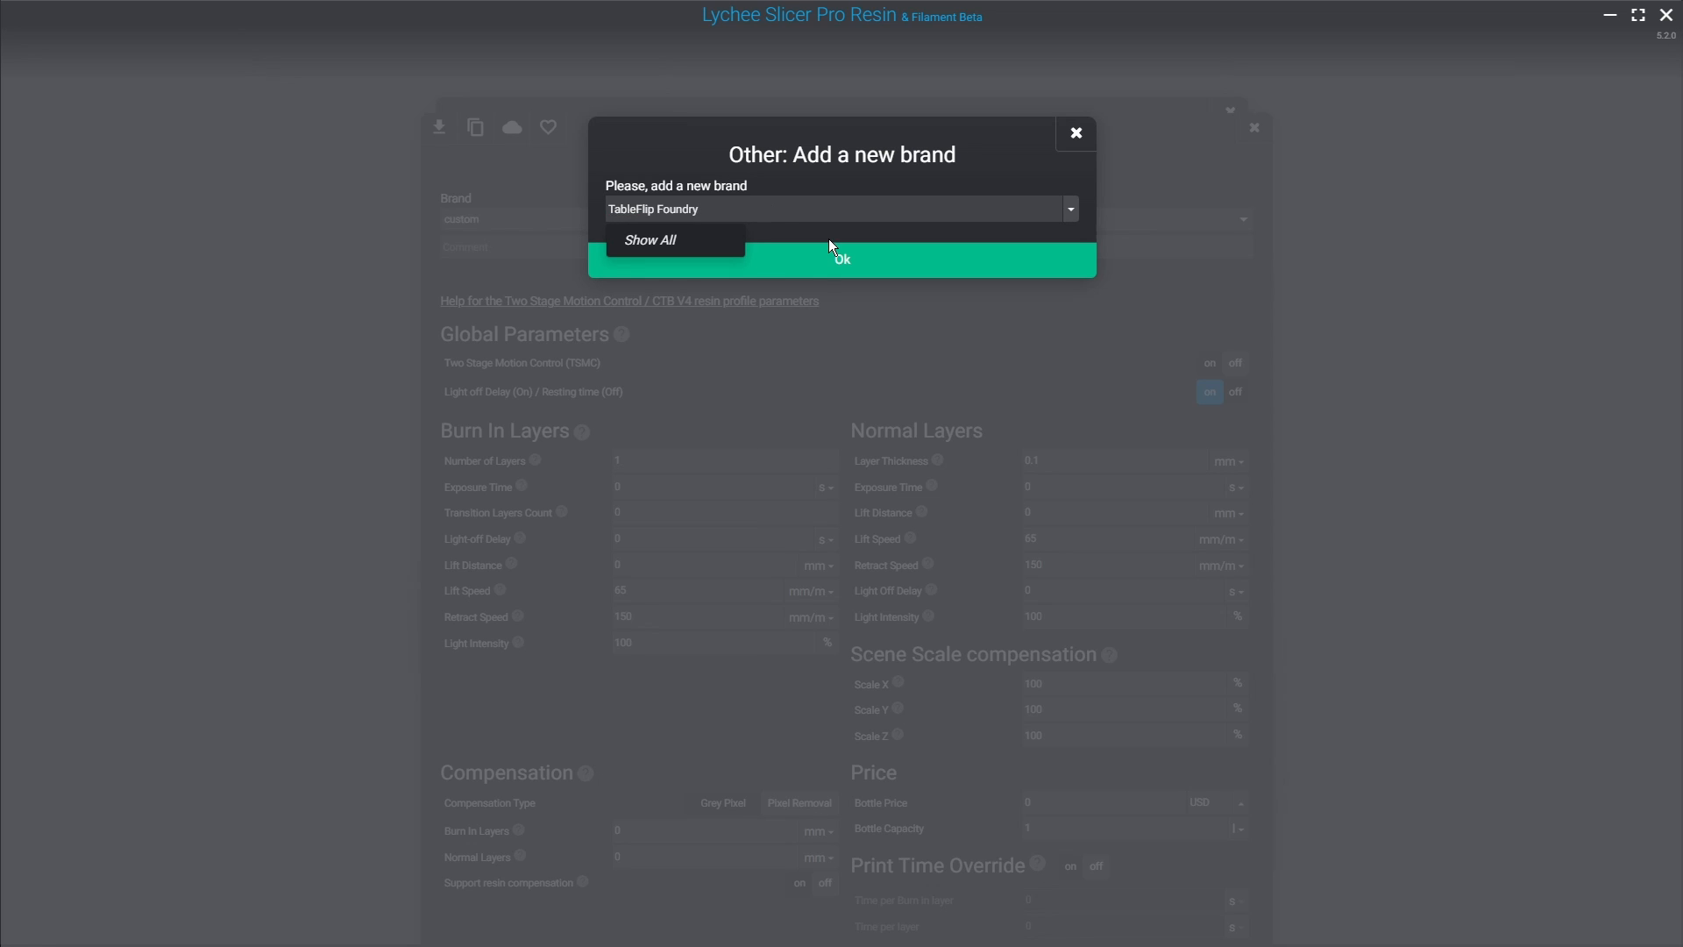
{"action": "left_click", "coordinate": [799, 266]}
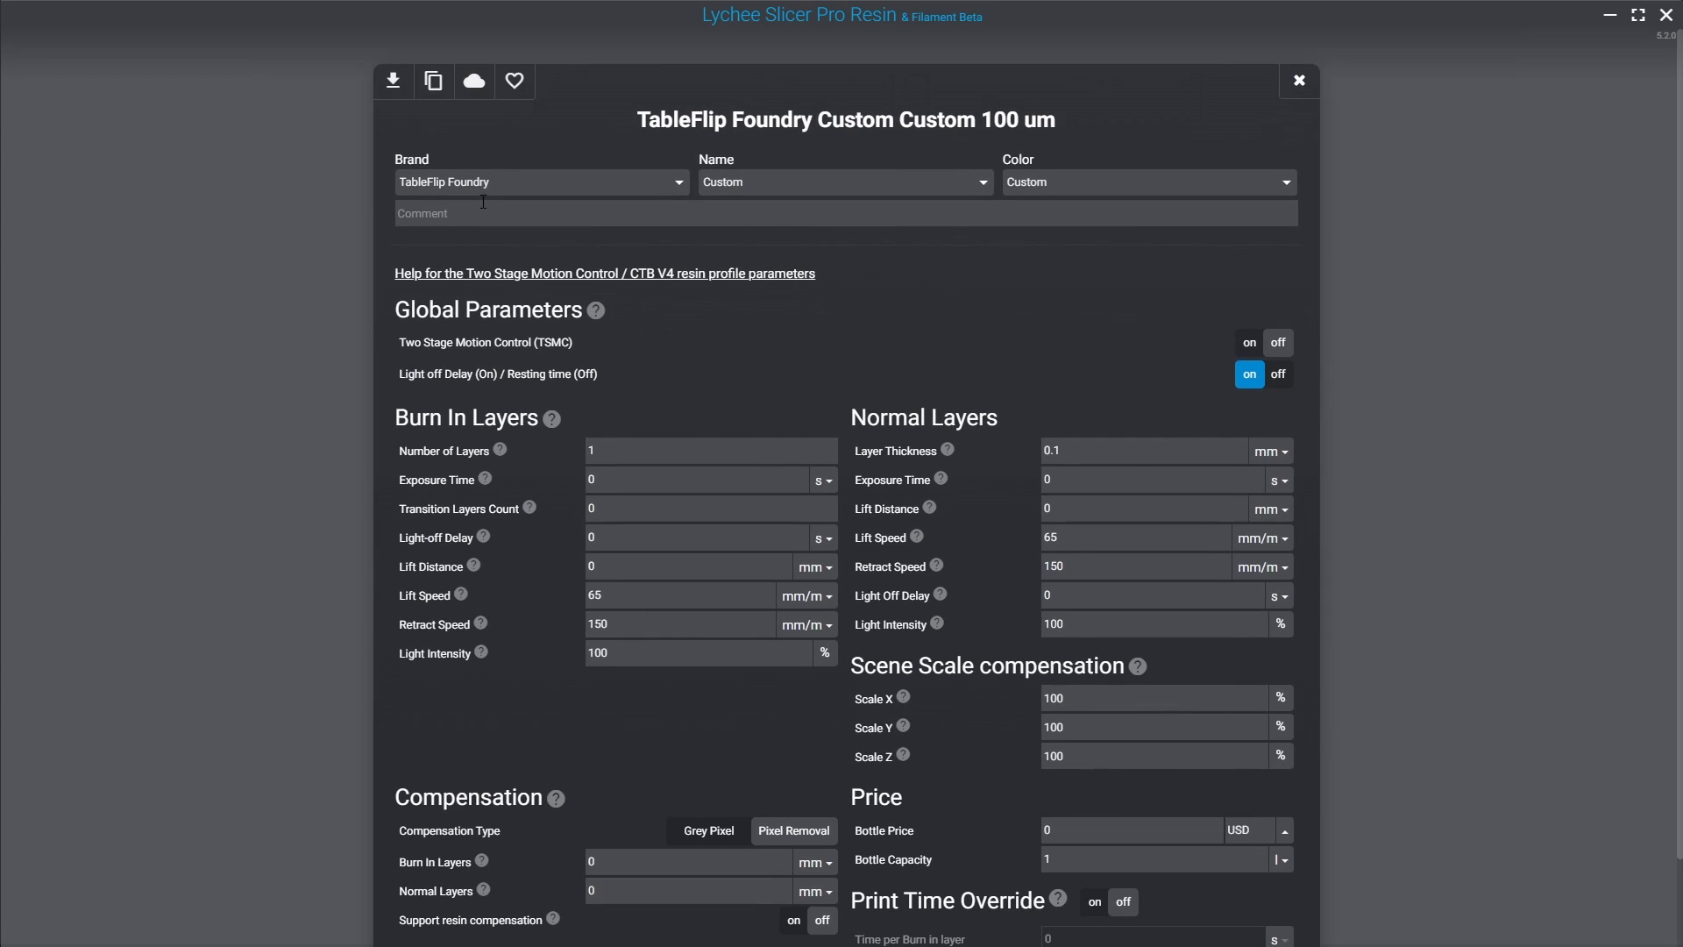
Step: Add Auto Mixer as a new resin name for the profile
{"action": "left_click", "coordinate": [835, 181]}
{"action": "left_click", "coordinate": [843, 211]}
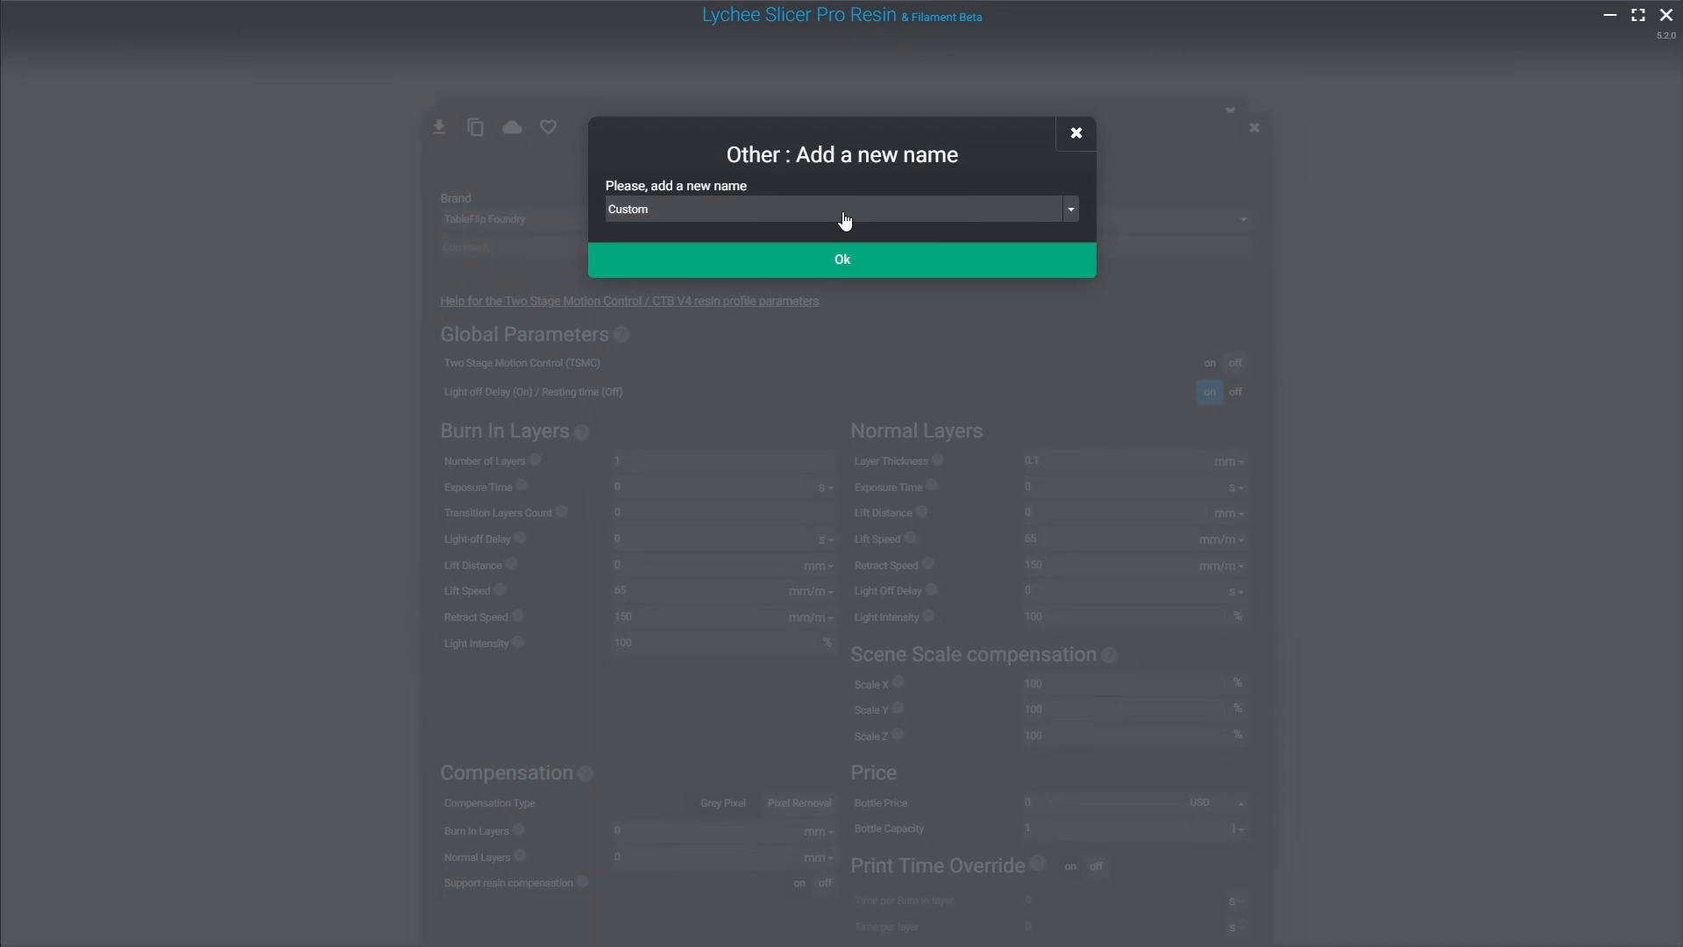
{"action": "key", "text": "ctrl+a"}
{"action": "type", "text": "Auto "}
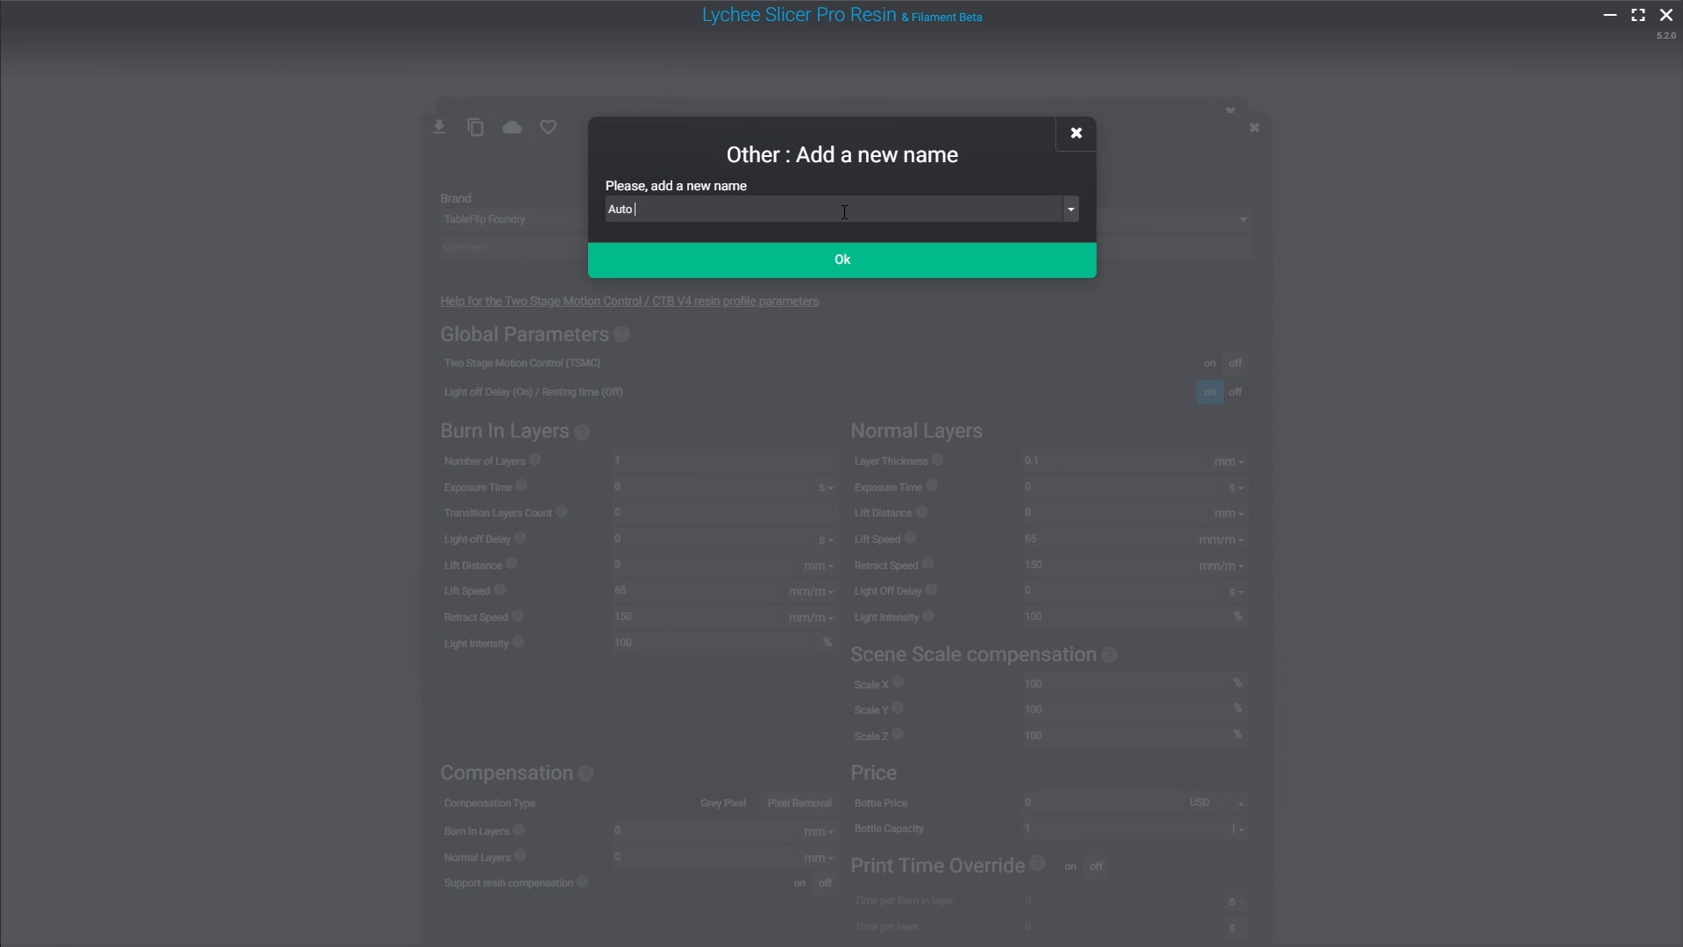
{"action": "type", "text": "Mixing  Prof"}
{"action": "key", "text": "BackSpace"}
{"action": "key", "text": "BackSpace"}
{"action": "key", "text": "BackSpace"}
{"action": "key", "text": "BackSpace"}
{"action": "key", "text": "BackSpace"}
{"action": "key", "text": "BackSpace"}
{"action": "key", "text": "BackSpace"}
{"action": "type", "text": "er"}
{"action": "left_click", "coordinate": [800, 261]}
Step: Add Long Mix as a new color for the resin profile
{"action": "left_click", "coordinate": [1087, 181]}
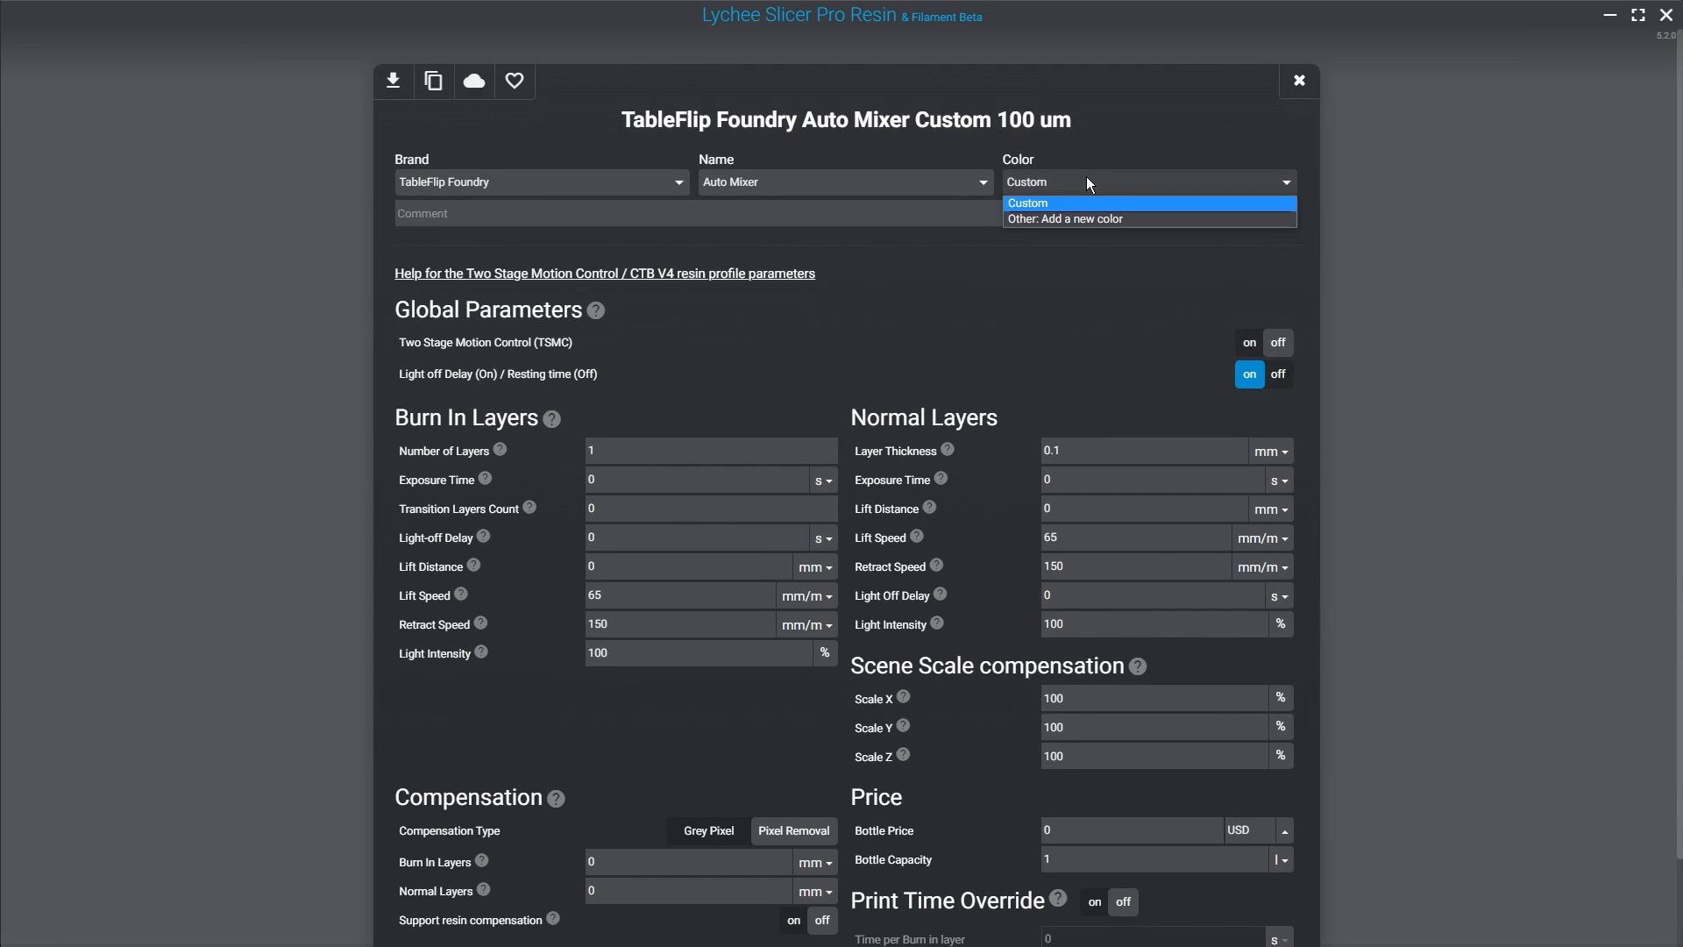
{"action": "left_click", "coordinate": [1114, 217]}
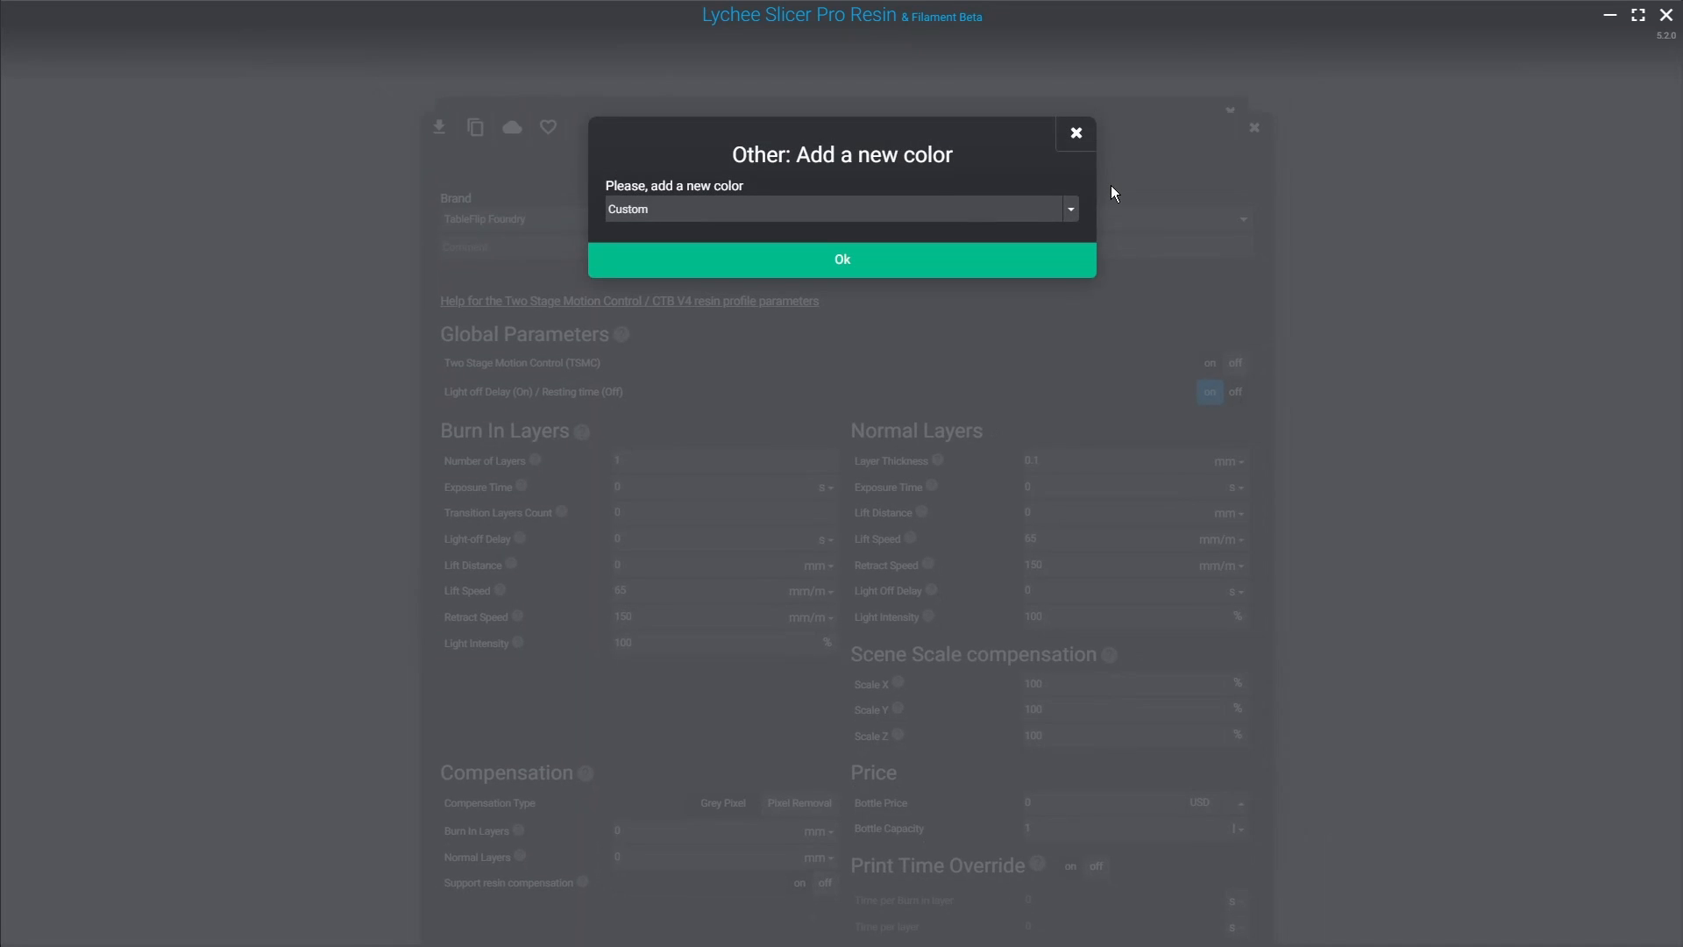
{"action": "left_click", "coordinate": [993, 214]}
{"action": "type", "text": "Long Mix"}
{"action": "left_click", "coordinate": [901, 272]}
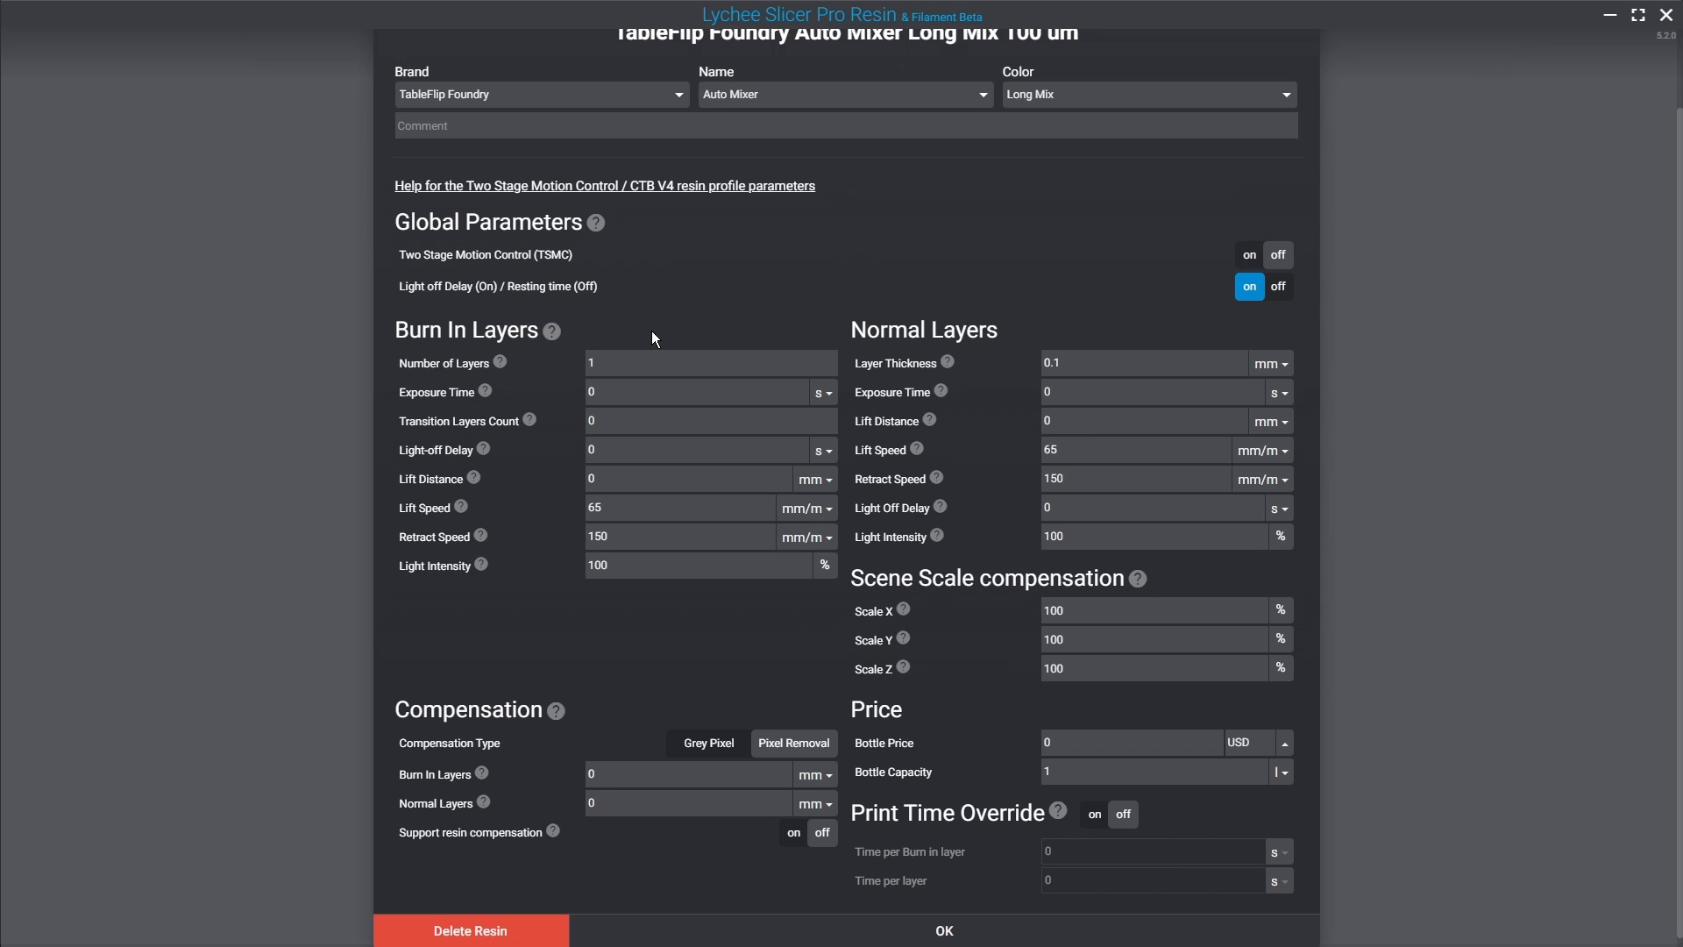
Step: Set the number of burn-in layers to 20
{"action": "double_click", "coordinate": [615, 363]}
{"action": "type", "text": "20"}
{"action": "left_click", "coordinate": [682, 288]}
{"action": "double_click", "coordinate": [635, 354]}
{"action": "left_click", "coordinate": [470, 395]}
Step: Set the burn-in layers' lift distance to 30 mm and both their lift and retract speeds to 250 mm/m
{"action": "double_click", "coordinate": [607, 470]}
{"action": "type", "text": "30"}
{"action": "double_click", "coordinate": [623, 502]}
{"action": "type", "text": "250"}
{"action": "key", "text": "Tab"}
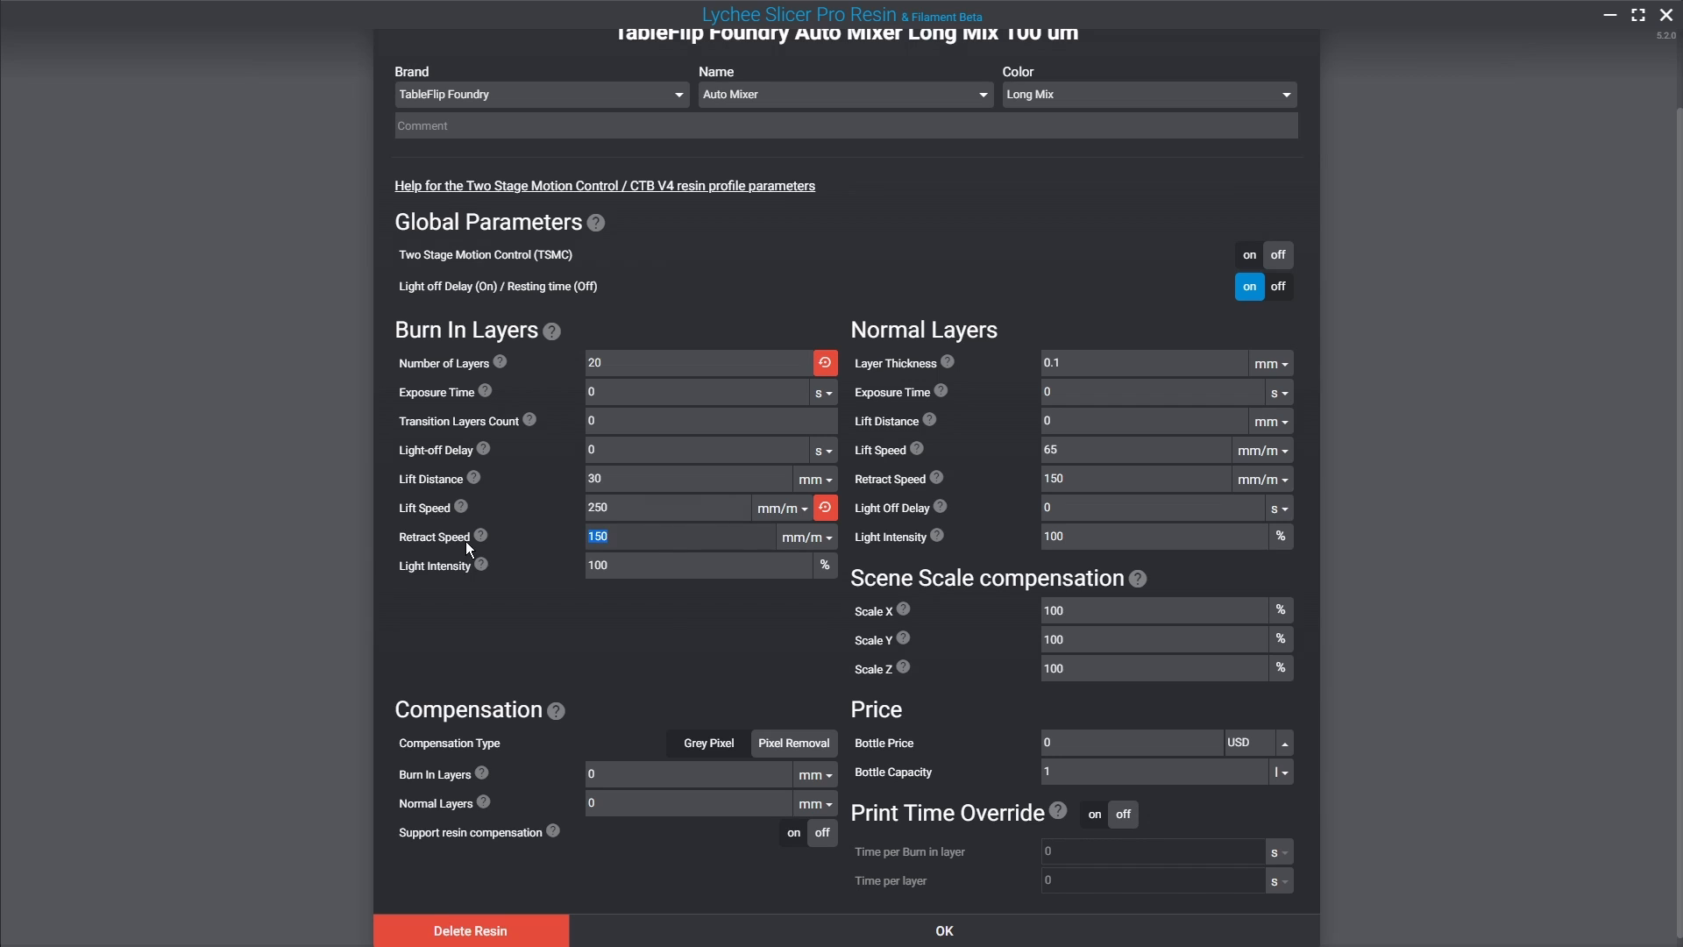
{"action": "type", "text": "250"}
Step: Set the normal layer thickness to 0.01 mm
{"action": "mouse_move", "coordinate": [948, 365]}
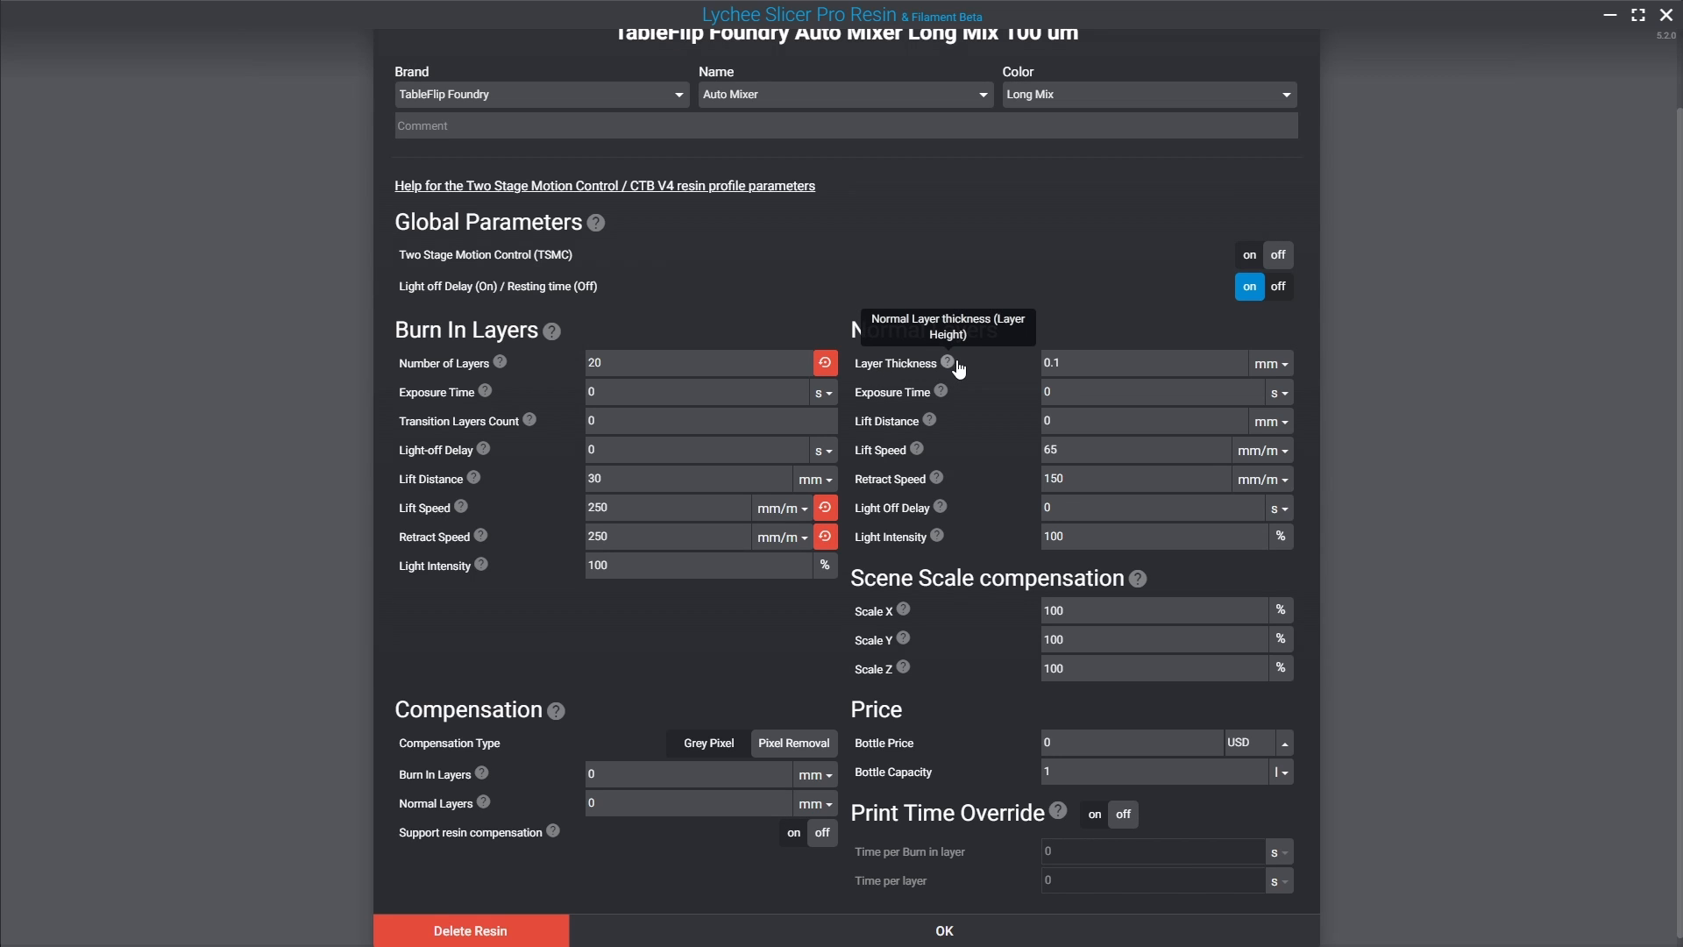
{"action": "left_click", "coordinate": [1124, 356]}
{"action": "key", "text": "BackSpace"}
{"action": "type", "text": "01"}
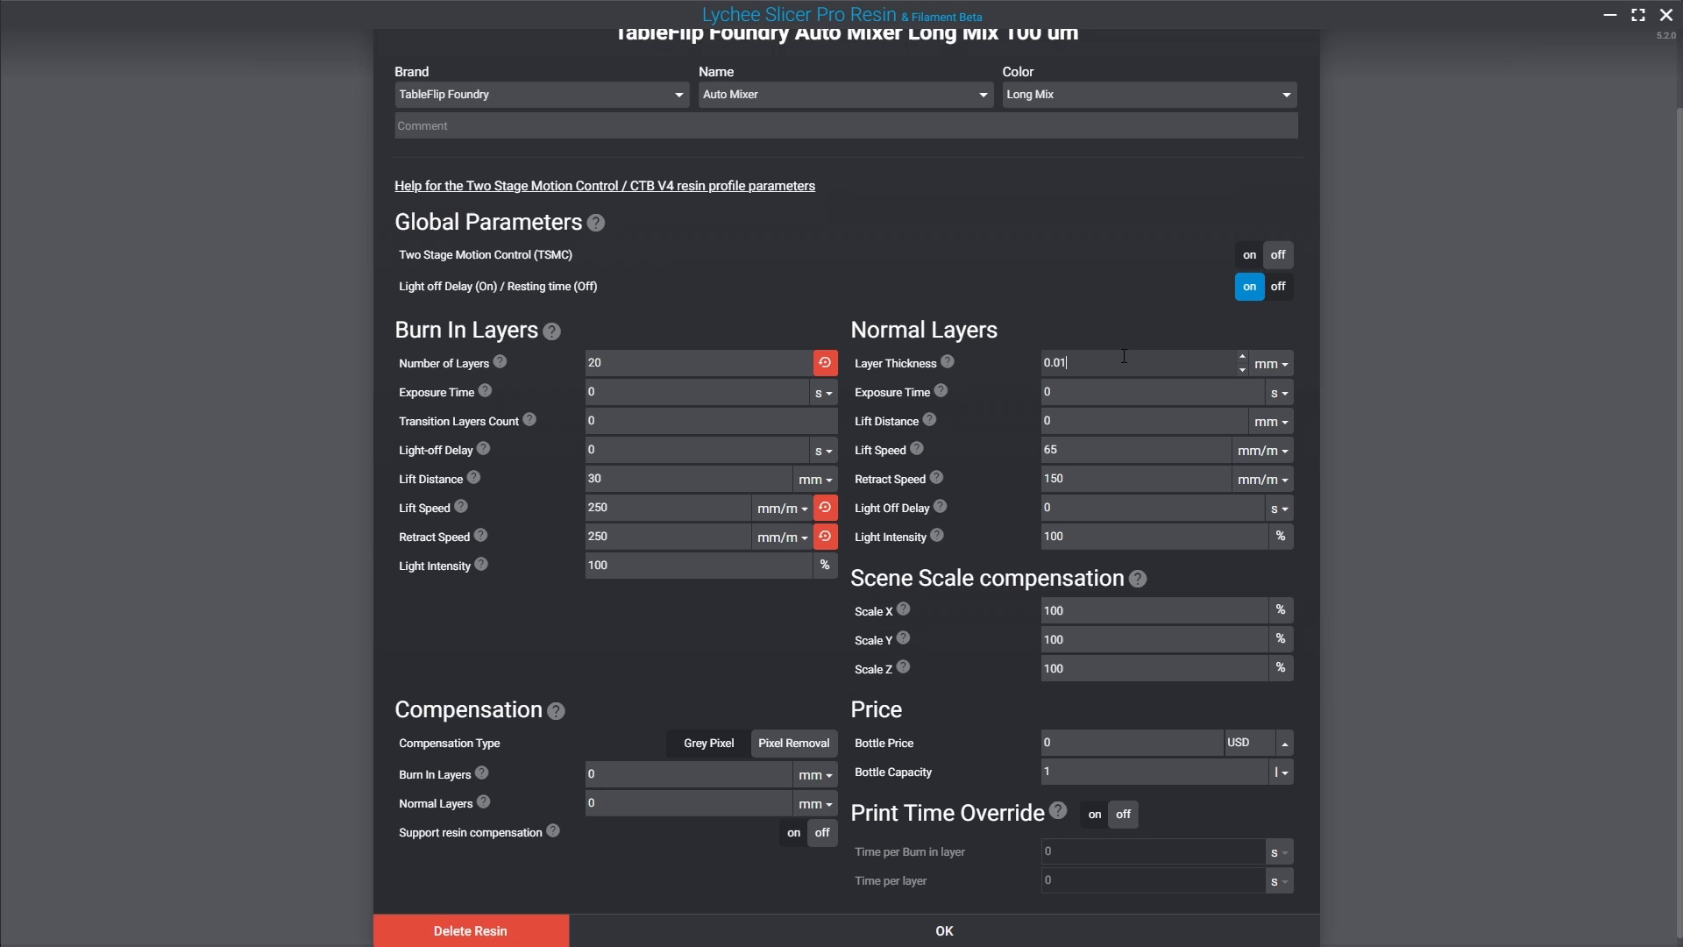
{"action": "left_click", "coordinate": [1206, 298]}
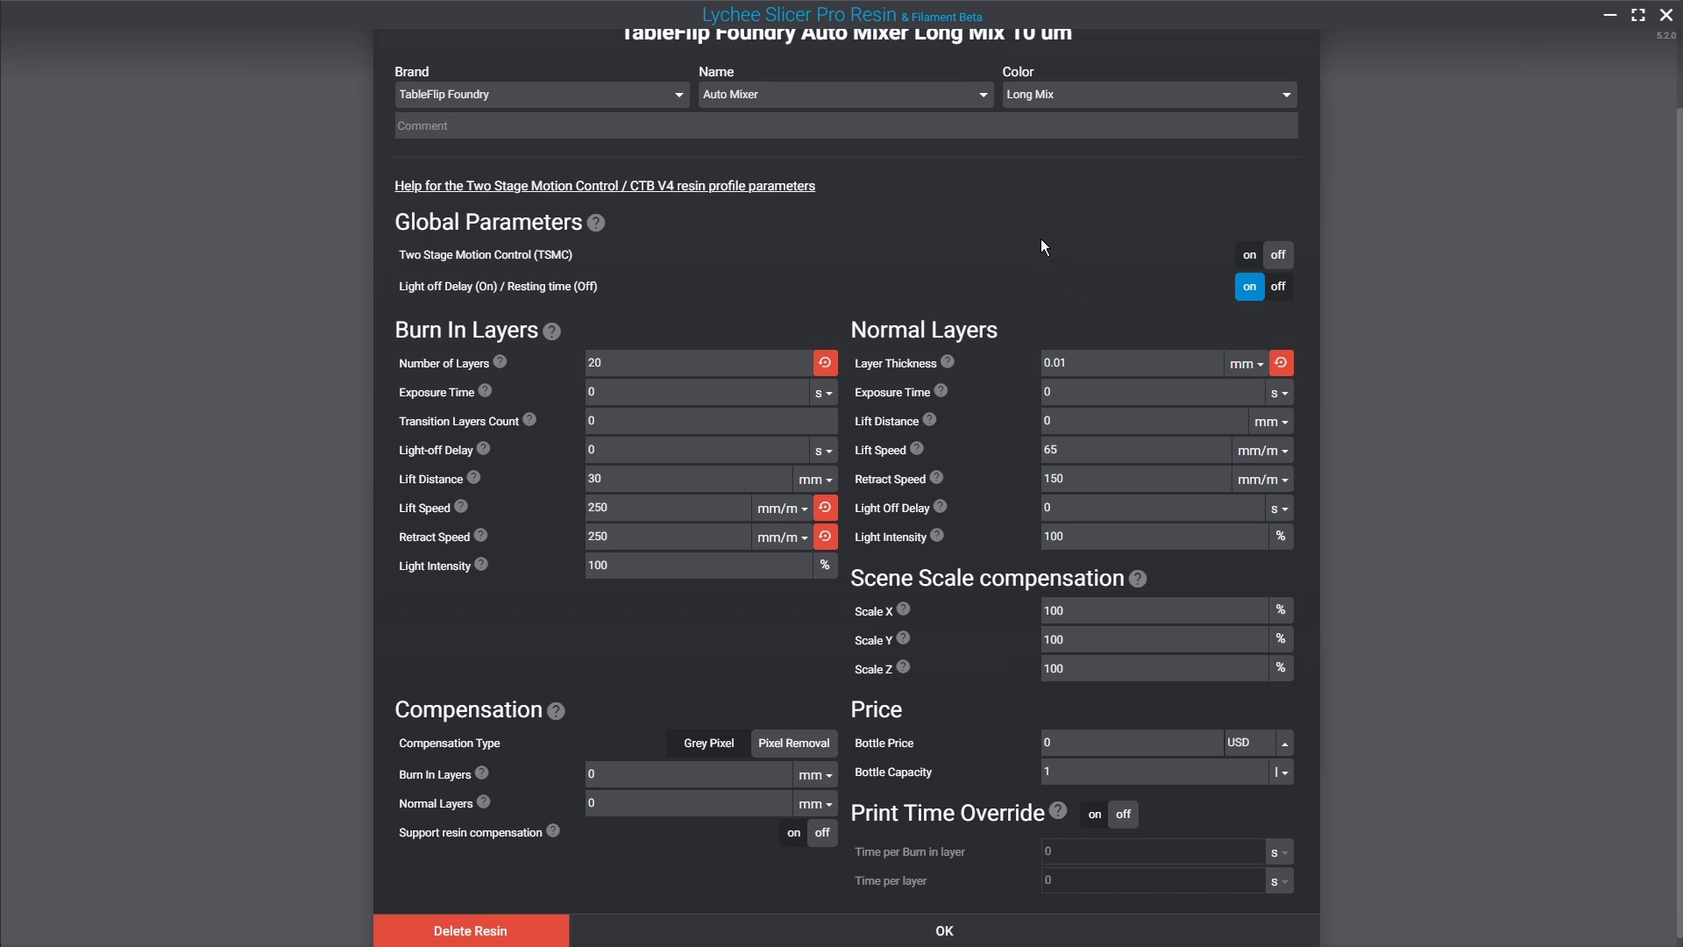
{"action": "left_click", "coordinate": [1070, 356]}
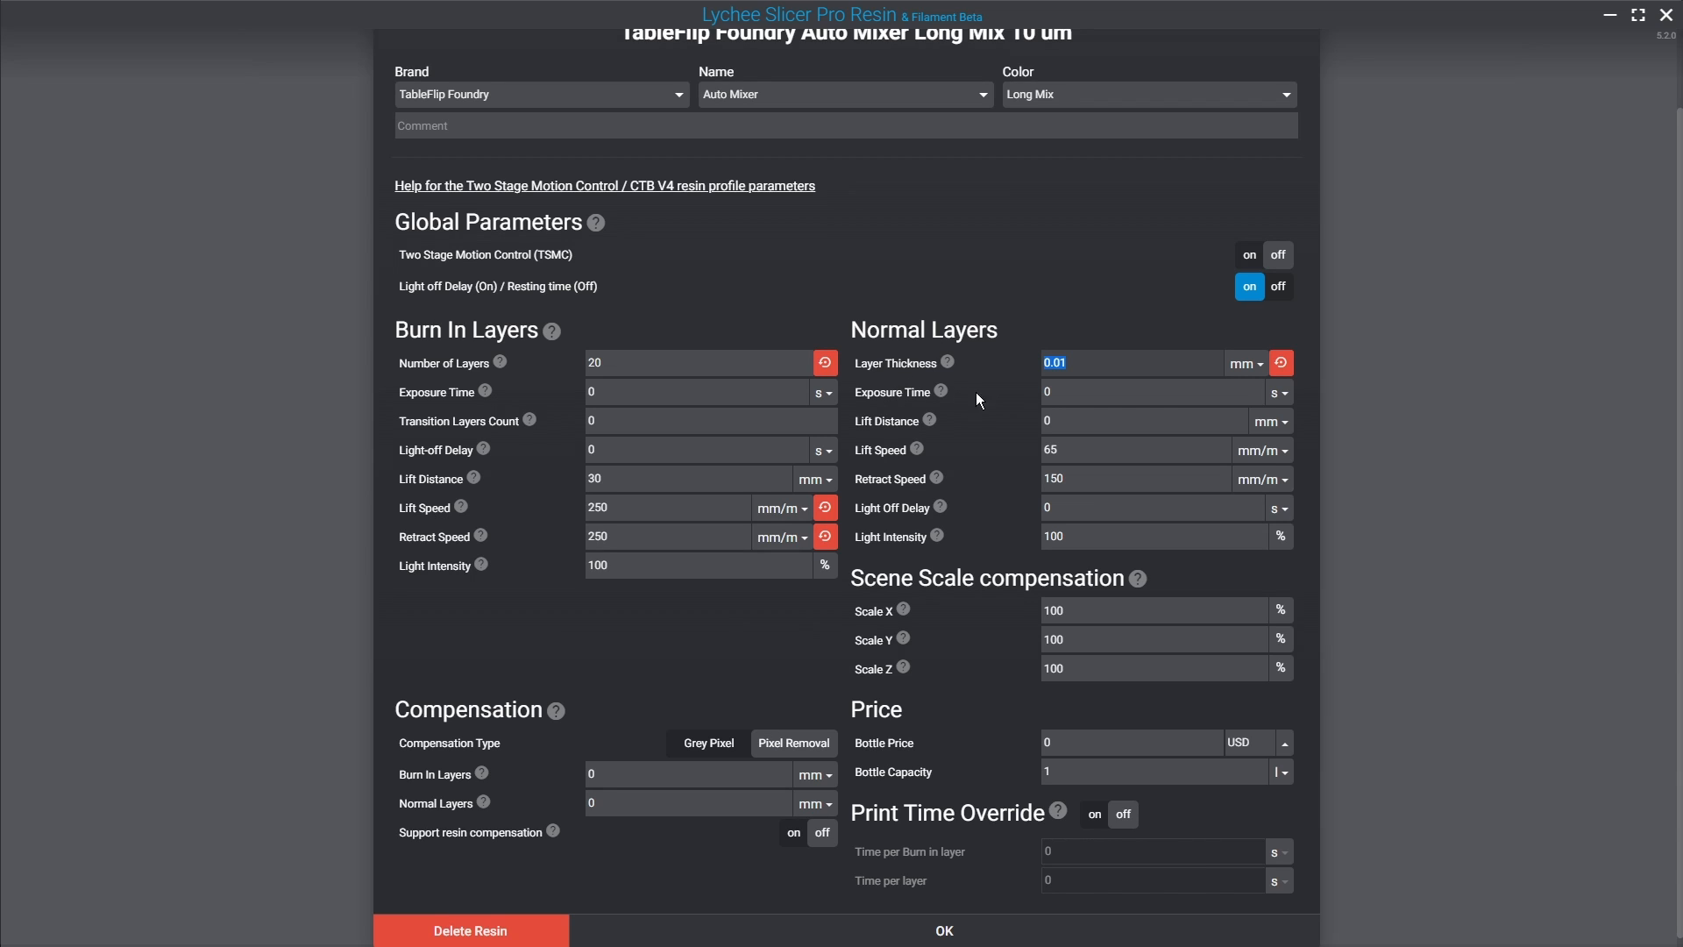
Step: Set the normal layers' lift distance to 30 mm and both their lift and retract speeds to 250 mm/m
{"action": "left_click", "coordinate": [1091, 419]}
{"action": "key", "text": "Tab"}
{"action": "type", "text": "250"}
{"action": "key", "text": "Tab"}
{"action": "type", "text": "250"}
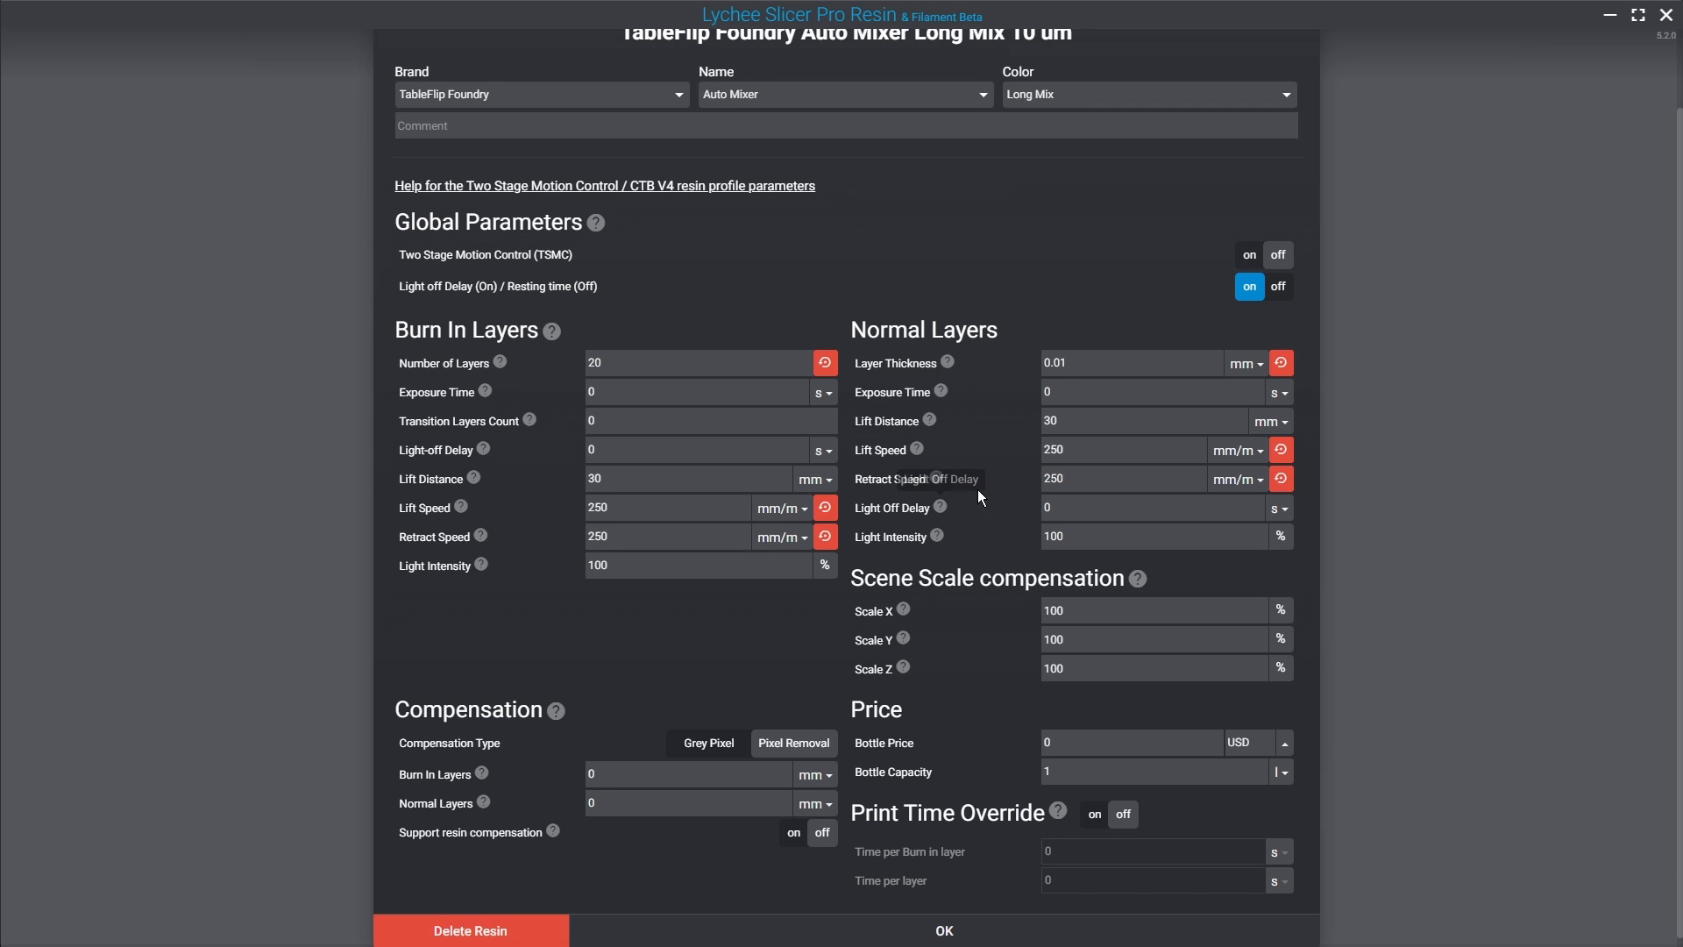
Step: Set the normal layers' light-off delay to 10 minutes
{"action": "left_click", "coordinate": [1287, 517]}
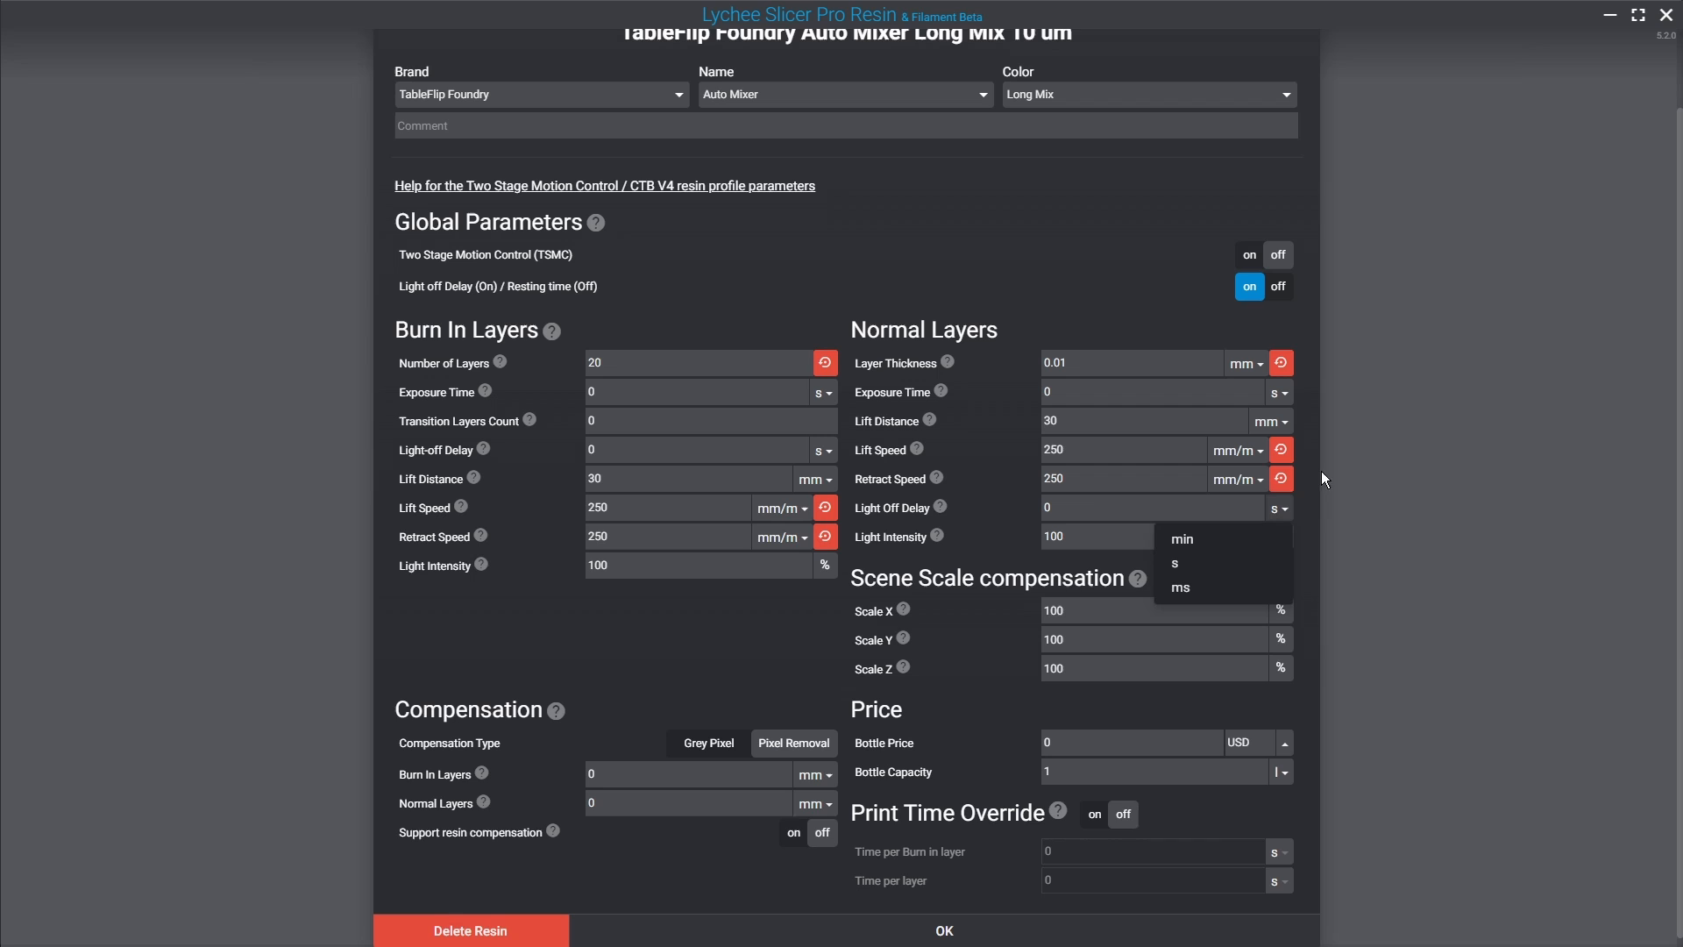
{"action": "left_click", "coordinate": [1191, 540]}
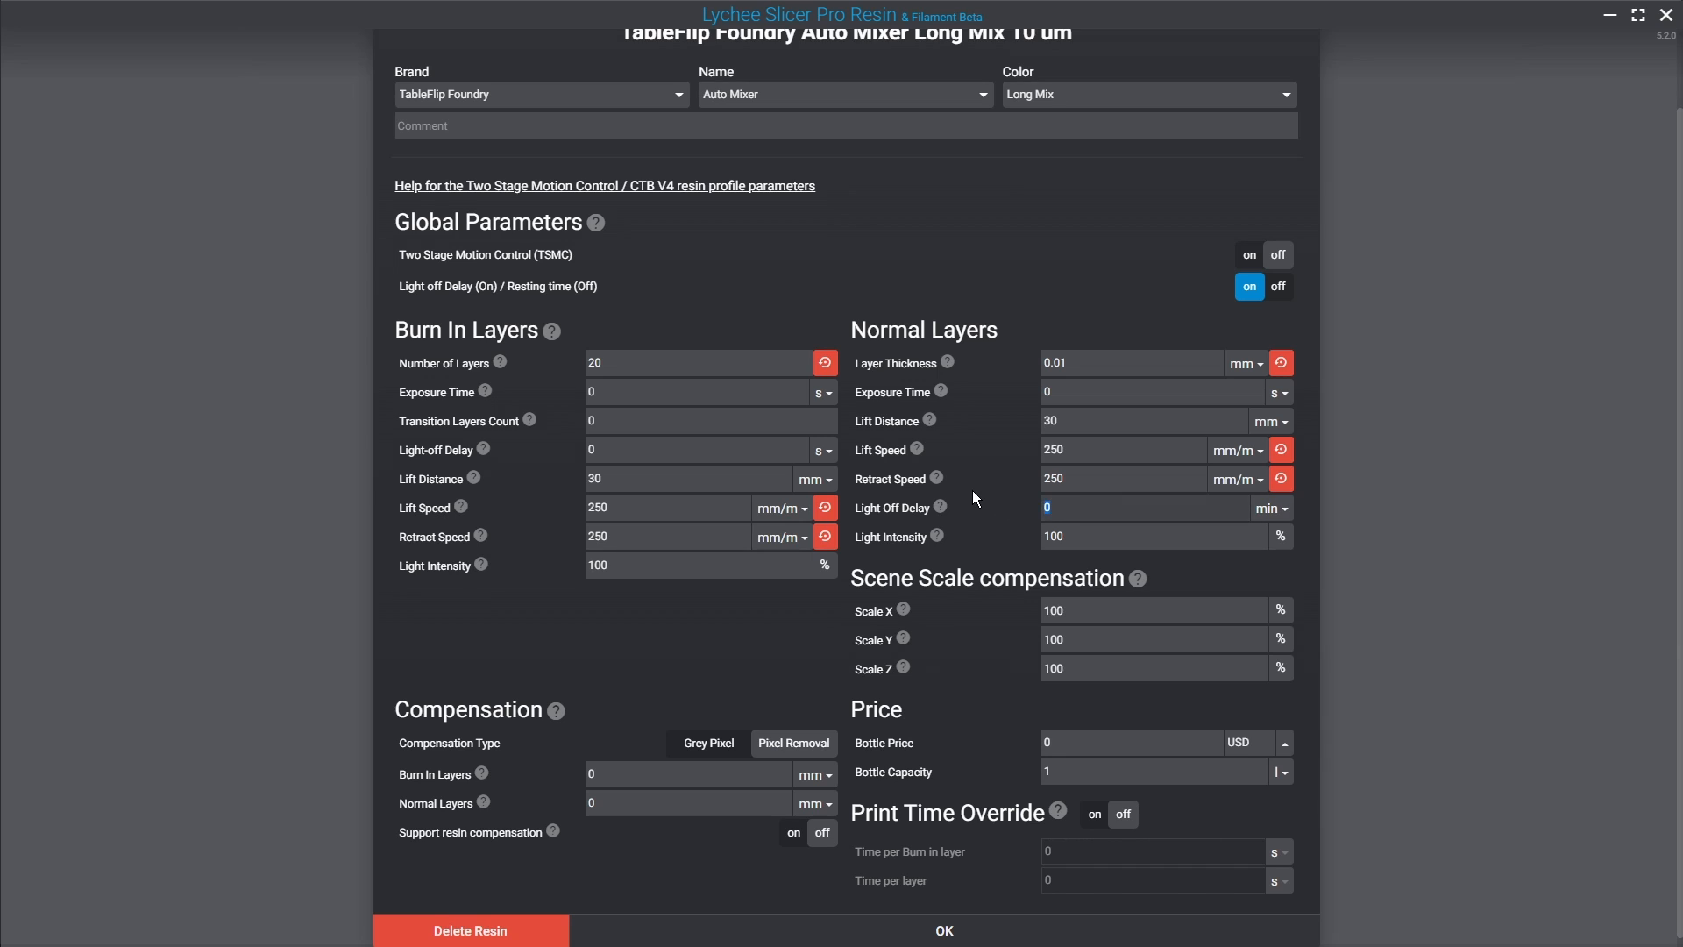
{"action": "type", "text": "10"}
Step: Switch the profile from light-off delay to resting time and turn on Two Stage Motion Control
{"action": "left_click", "coordinate": [1279, 286]}
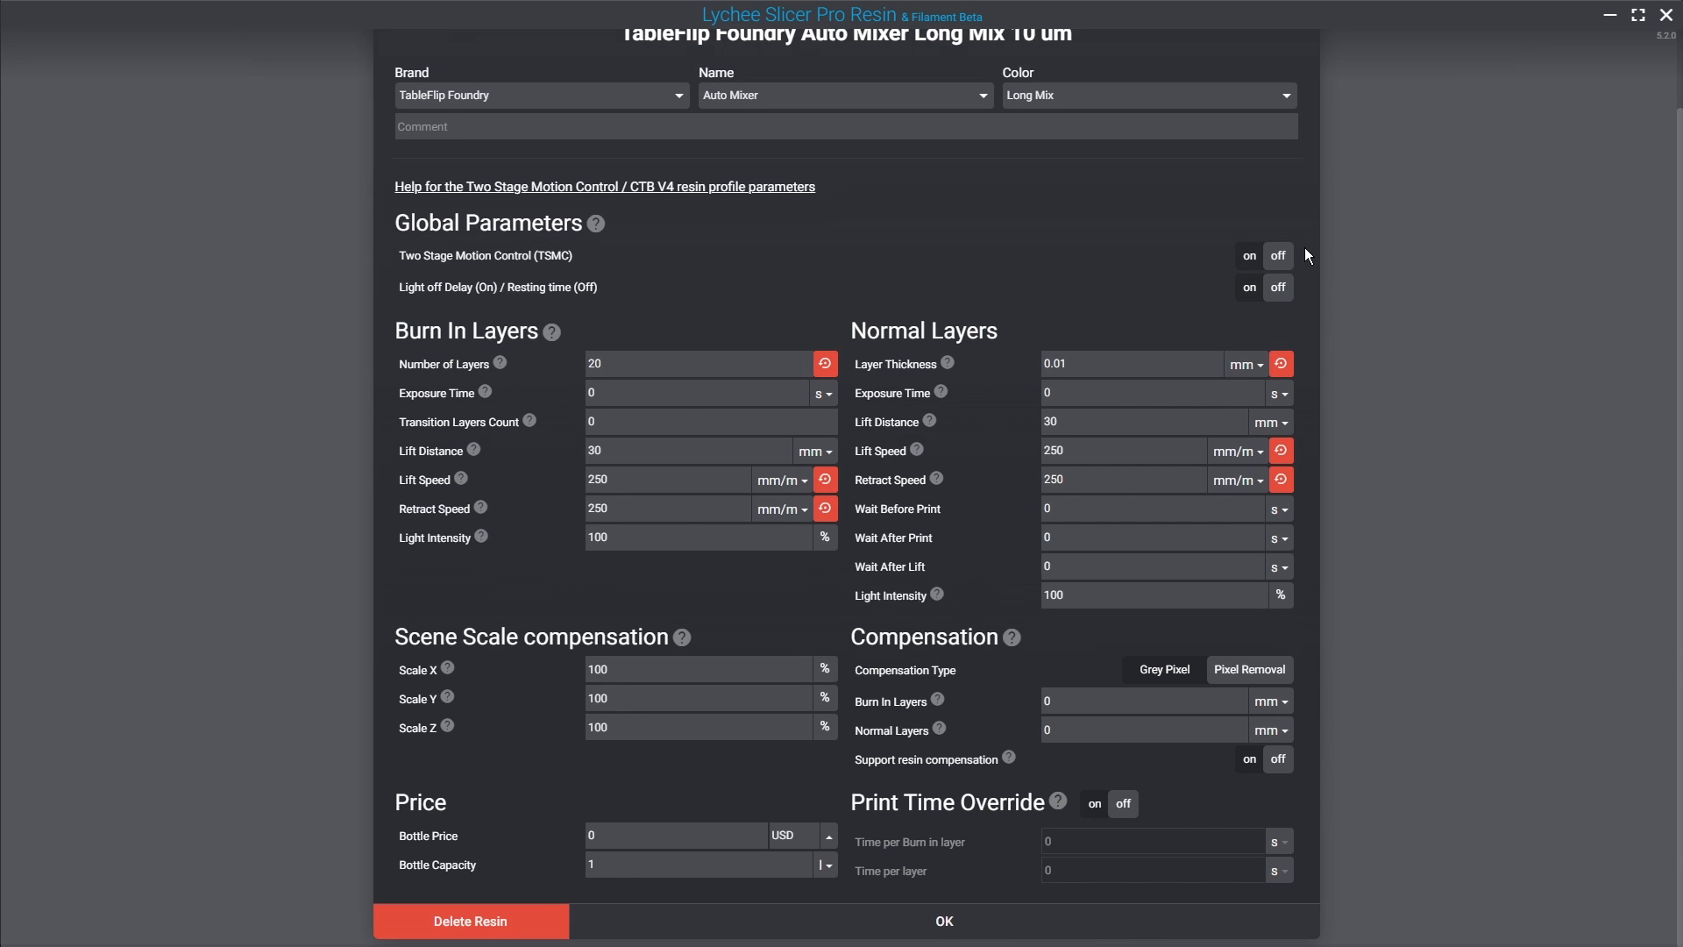
{"action": "left_click", "coordinate": [1252, 255]}
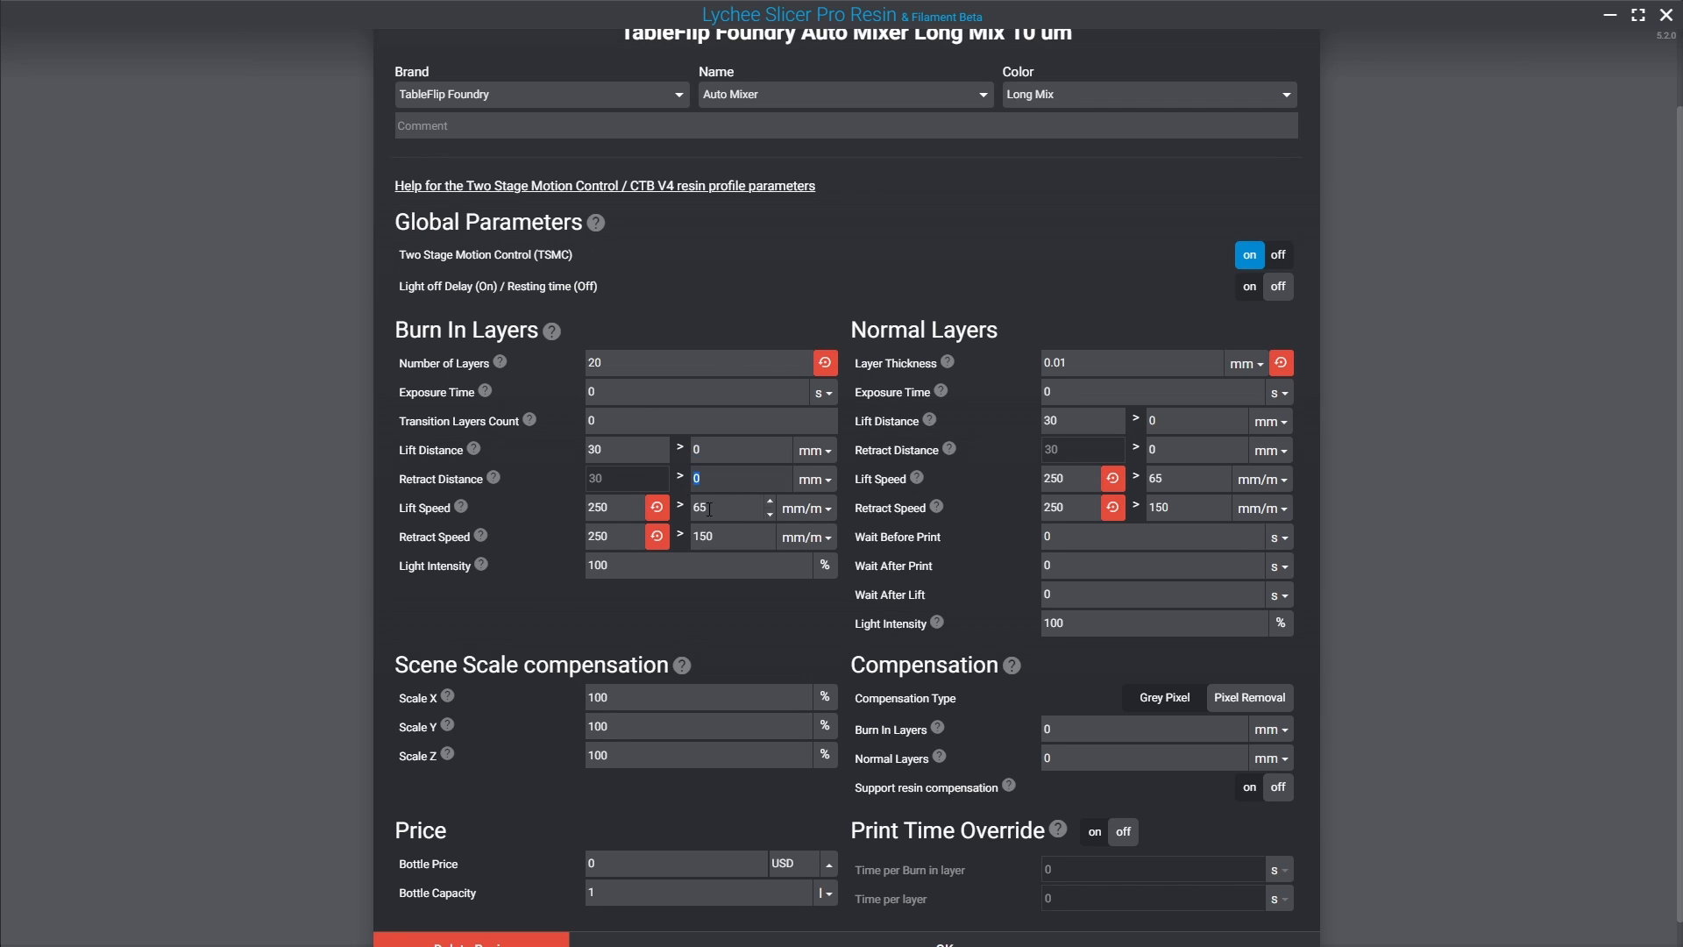
Step: Set the burn-in layers' second-stage lift and retract speeds to 250 mm/m
{"action": "mouse_move", "coordinate": [708, 509]}
{"action": "left_mouse_down"}
{"action": "mouse_move", "coordinate": [682, 510]}
{"action": "mouse_move", "coordinate": [679, 537]}
{"action": "left_mouse_up"}
{"action": "left_click_drag", "start_coordinate": [703, 445], "coordinate": [677, 444]}
{"action": "left_click", "coordinate": [717, 478]}
{"action": "double_click", "coordinate": [613, 446]}
{"action": "double_click", "coordinate": [732, 510]}
{"action": "type", "text": "250"}
{"action": "left_click_drag", "start_coordinate": [723, 536], "coordinate": [549, 523]}
{"action": "type", "text": "250"}
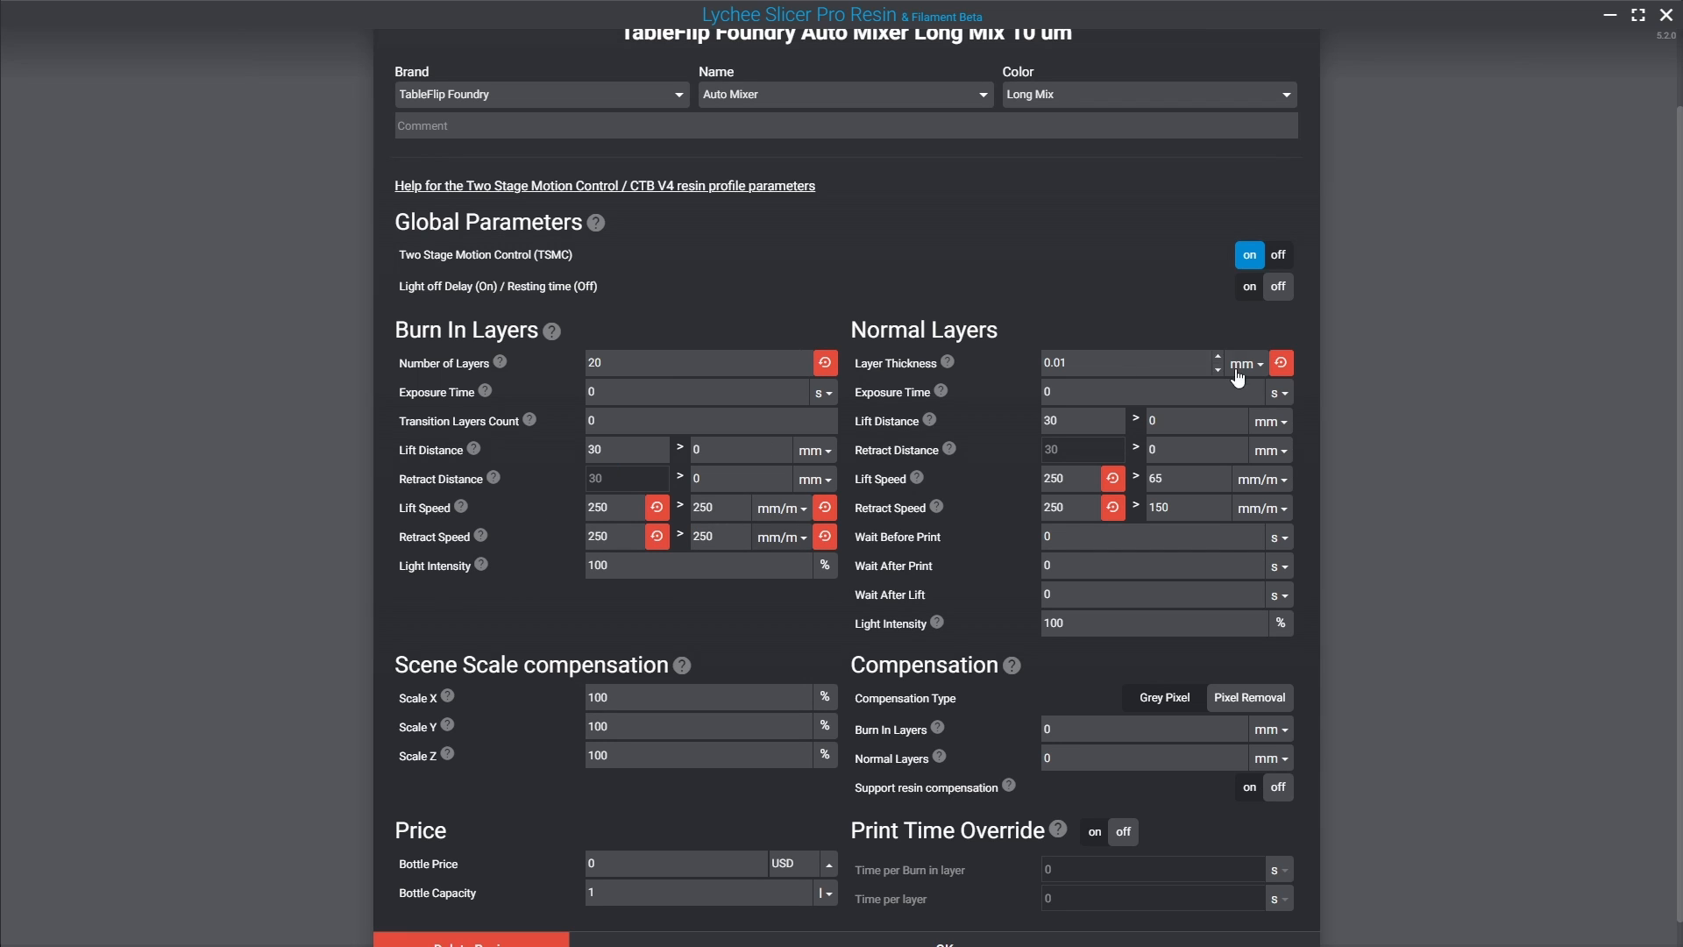
Step: Set the normal layers' second-stage lift and retract speeds to 250 mm/m
{"action": "left_click_drag", "start_coordinate": [1182, 480], "coordinate": [1063, 459]}
{"action": "type", "text": "250"}
{"action": "double_click", "coordinate": [1157, 508]}
{"action": "type", "text": "250"}
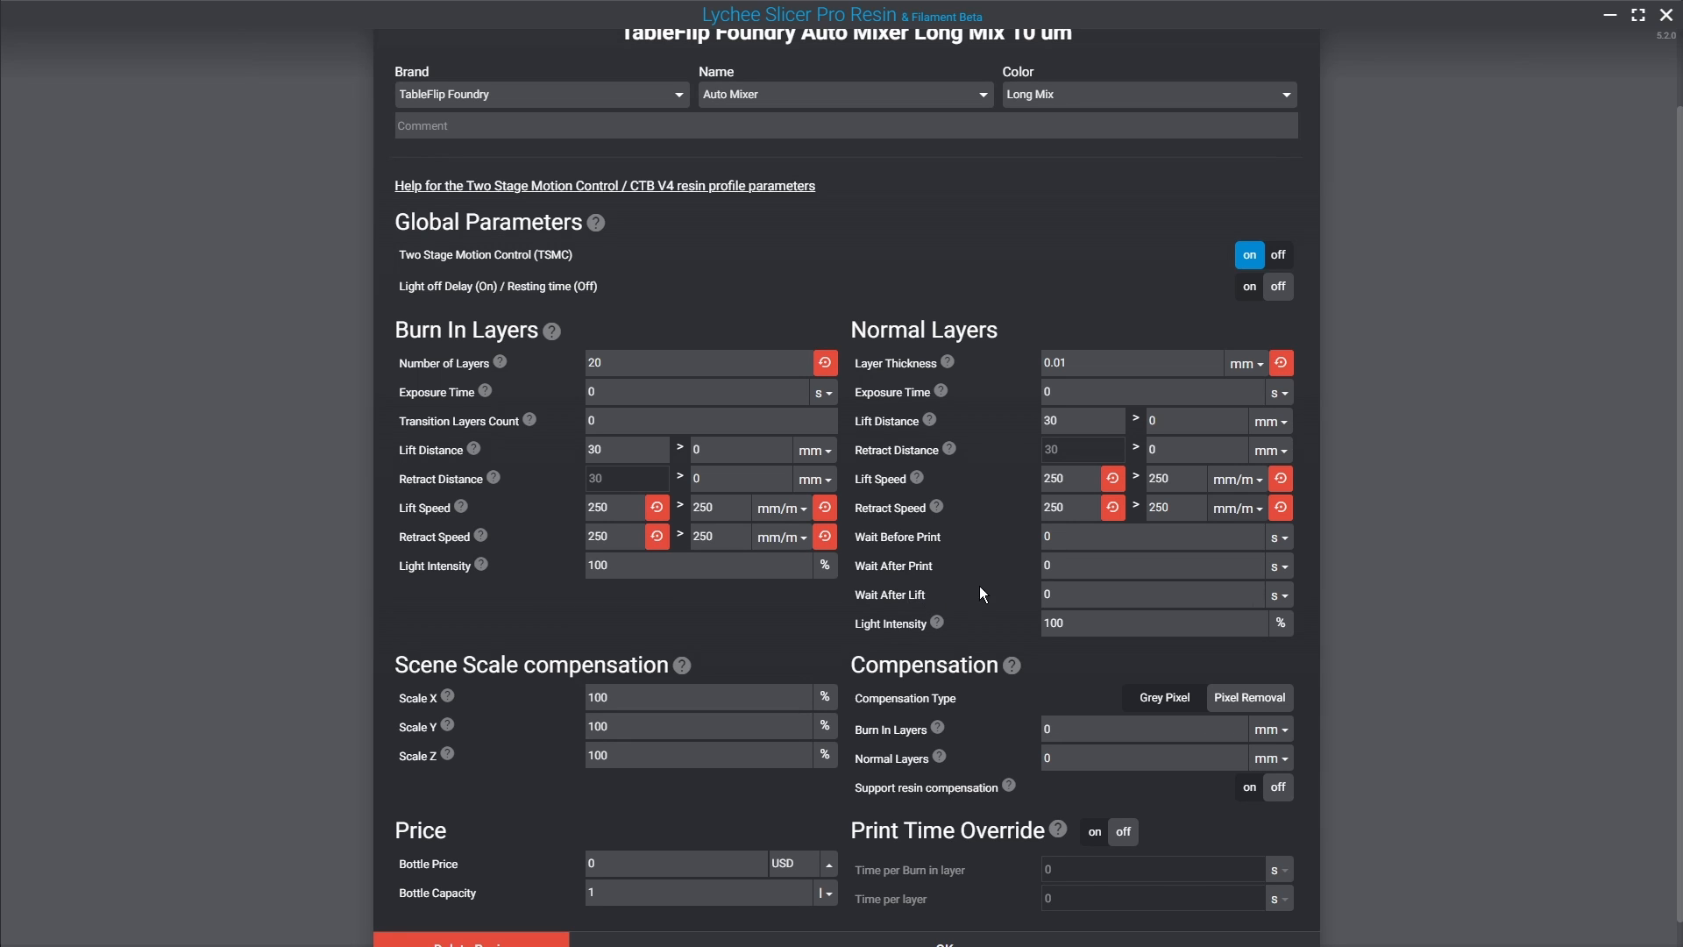
Step: Set the normal layers' wait after lift to 10 minutes and save the resin profile
{"action": "left_click", "coordinate": [1278, 595]}
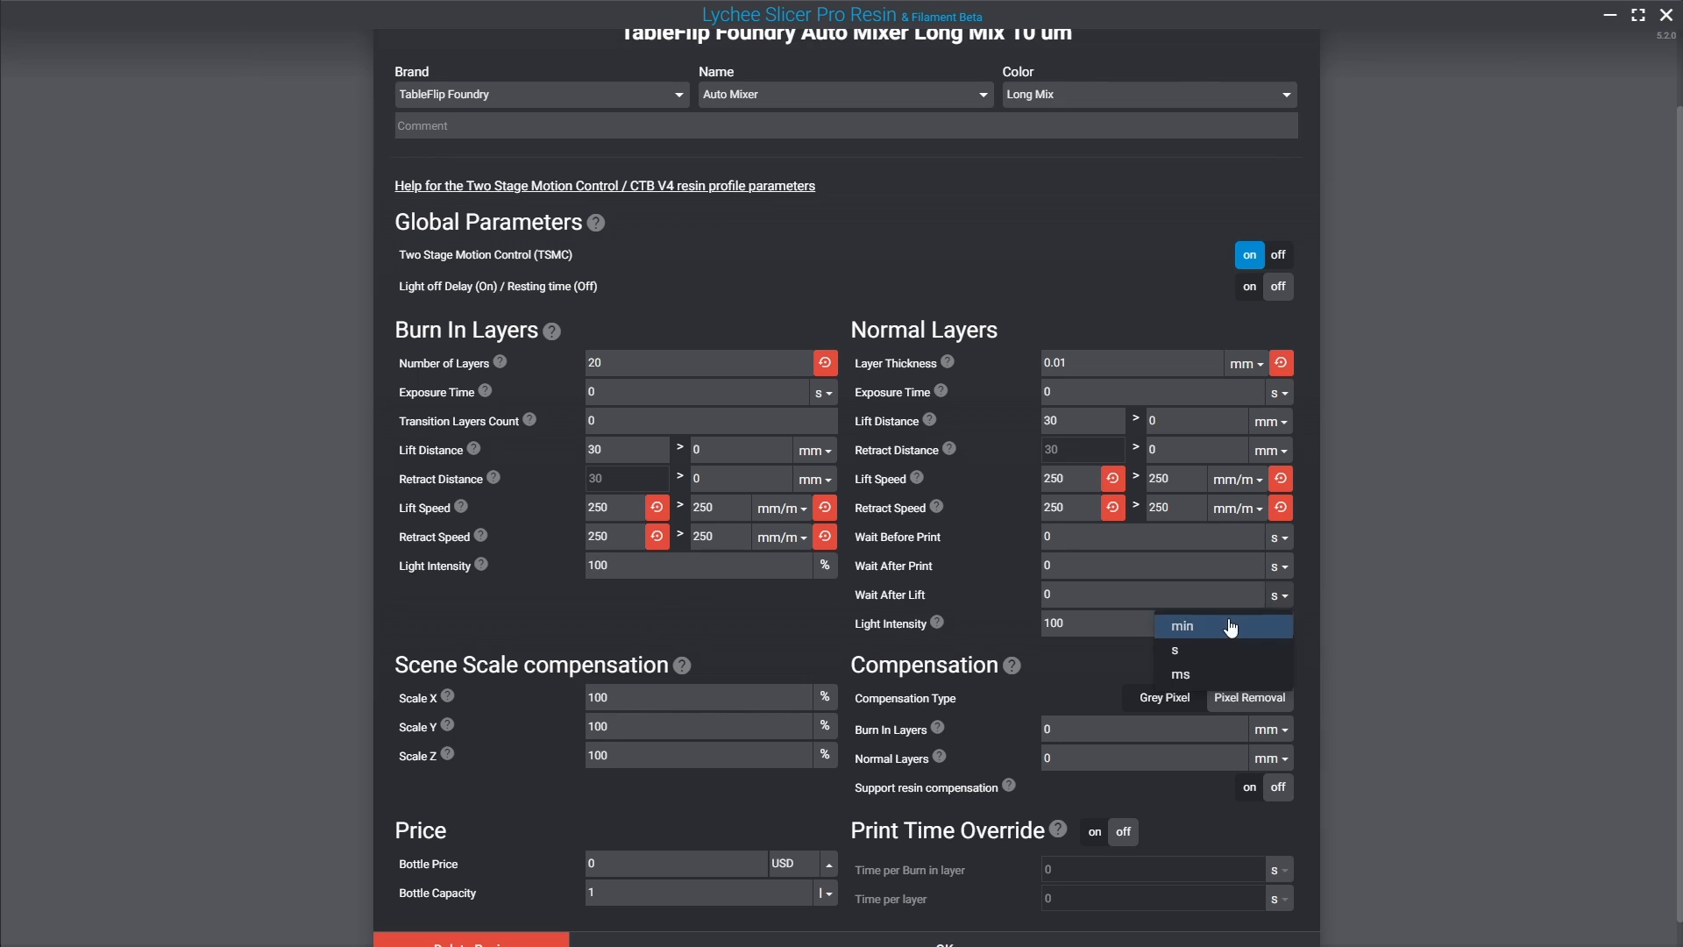
{"action": "left_click", "coordinate": [1263, 624]}
{"action": "left_click_drag", "start_coordinate": [1080, 596], "coordinate": [1002, 592]}
{"action": "type", "text": "10"}
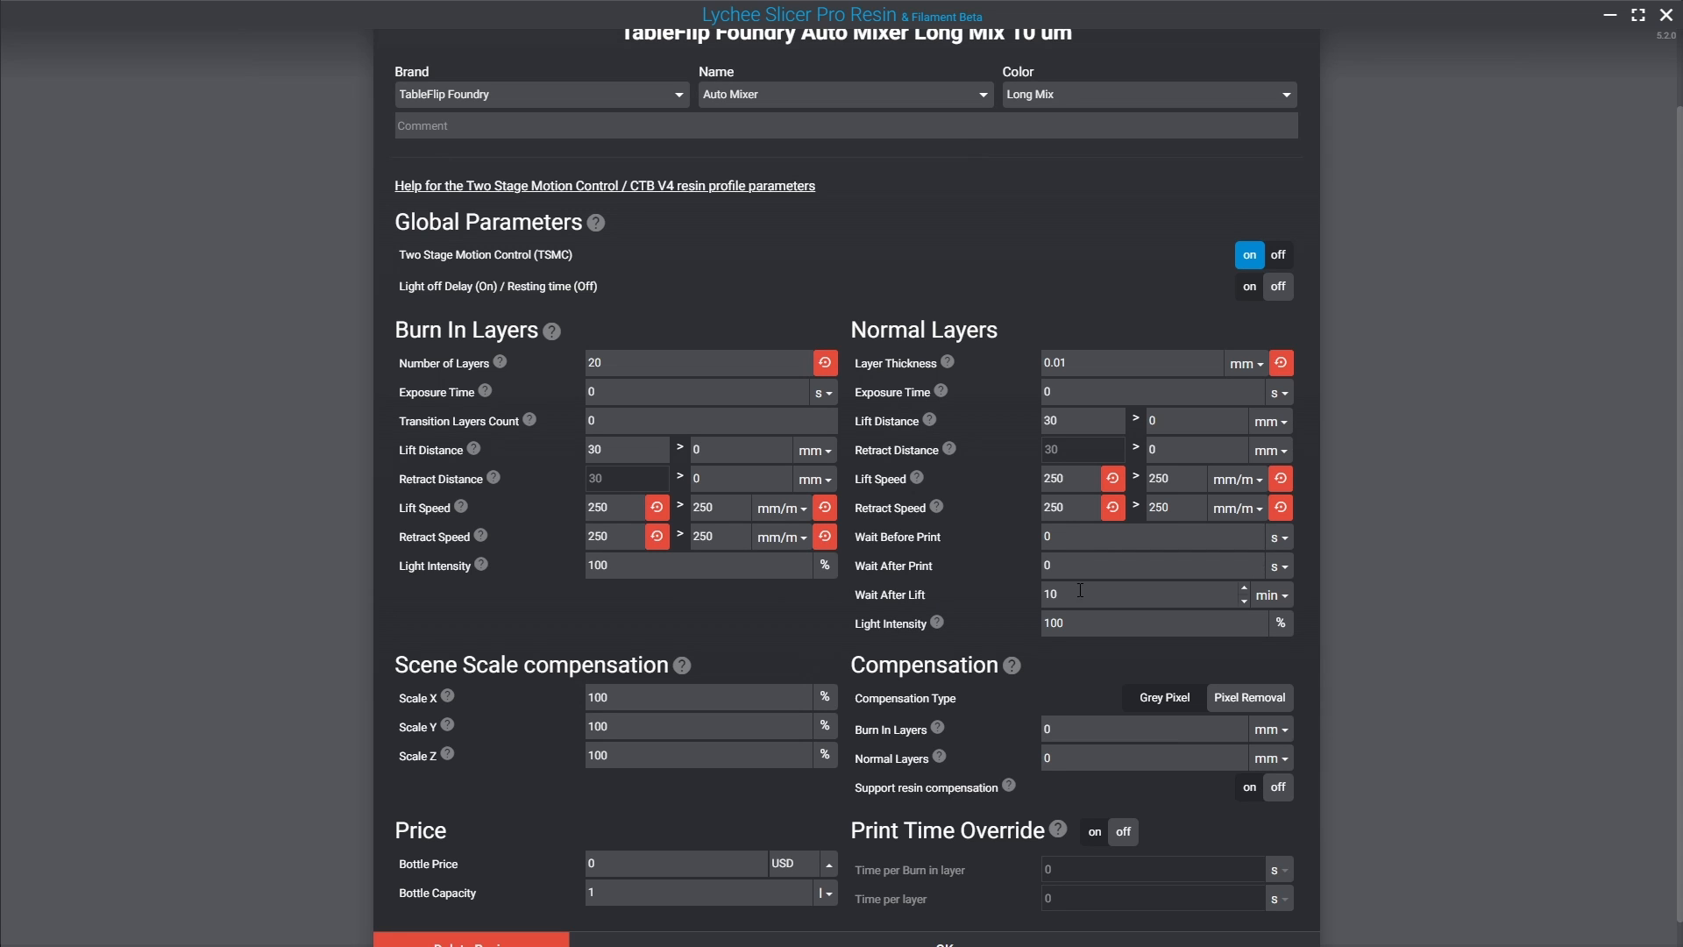
{"action": "scroll", "coordinate": [1009, 789], "scroll_direction": "down", "scroll_amount": 1}
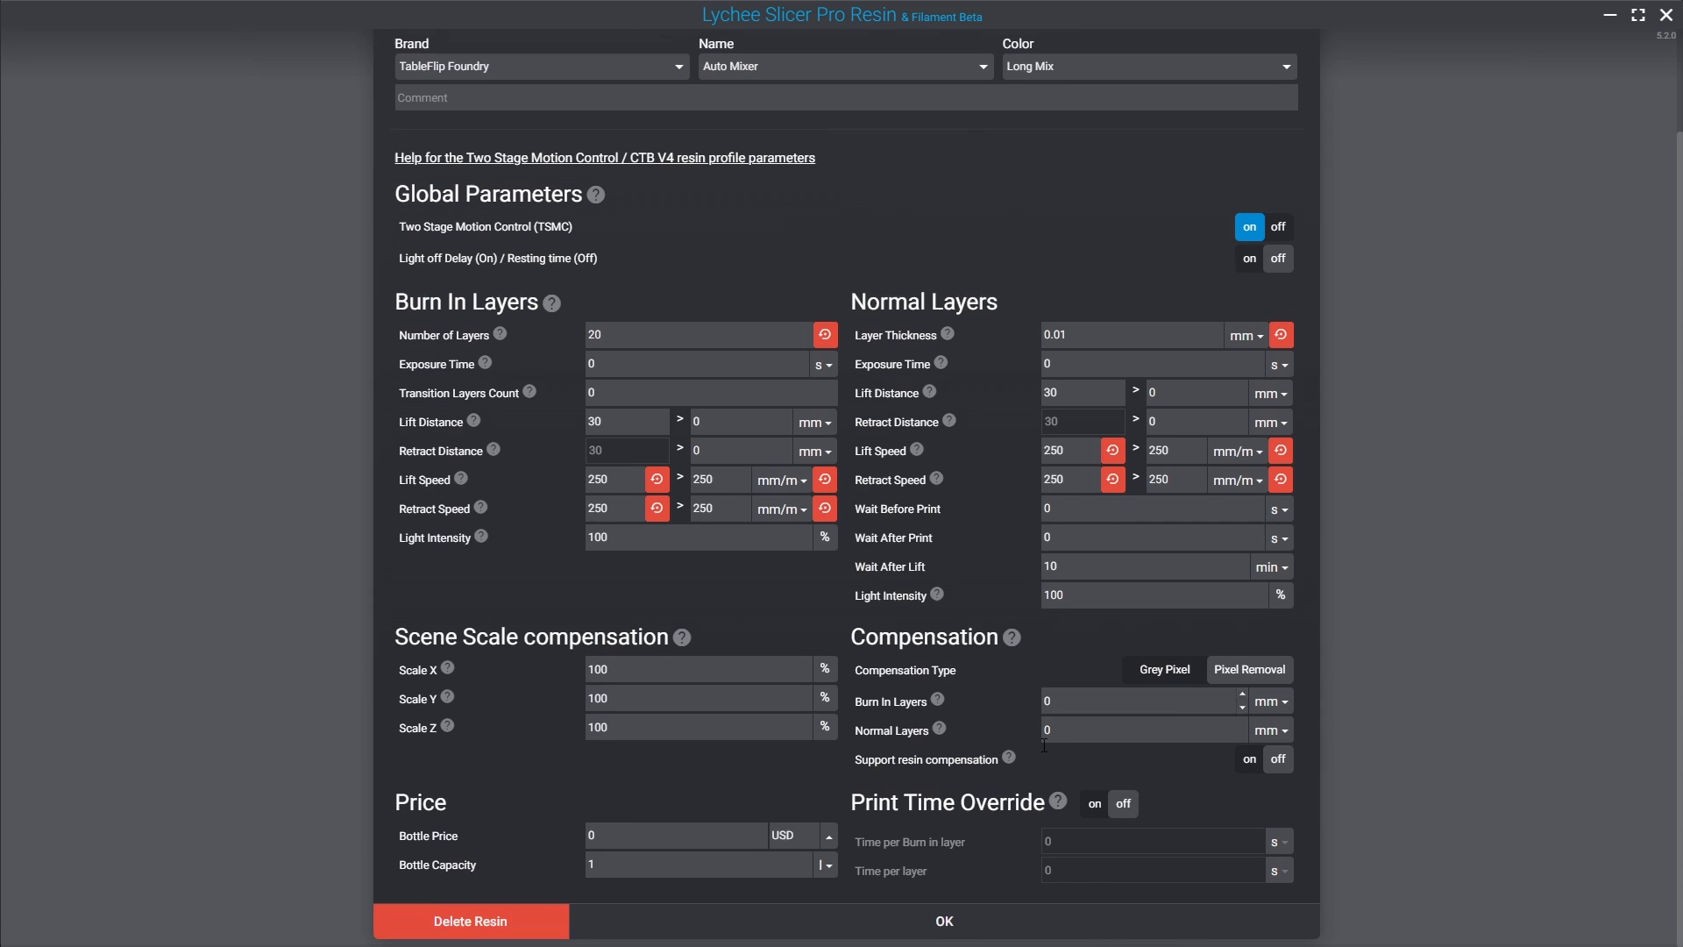
{"action": "left_click", "coordinate": [960, 922]}
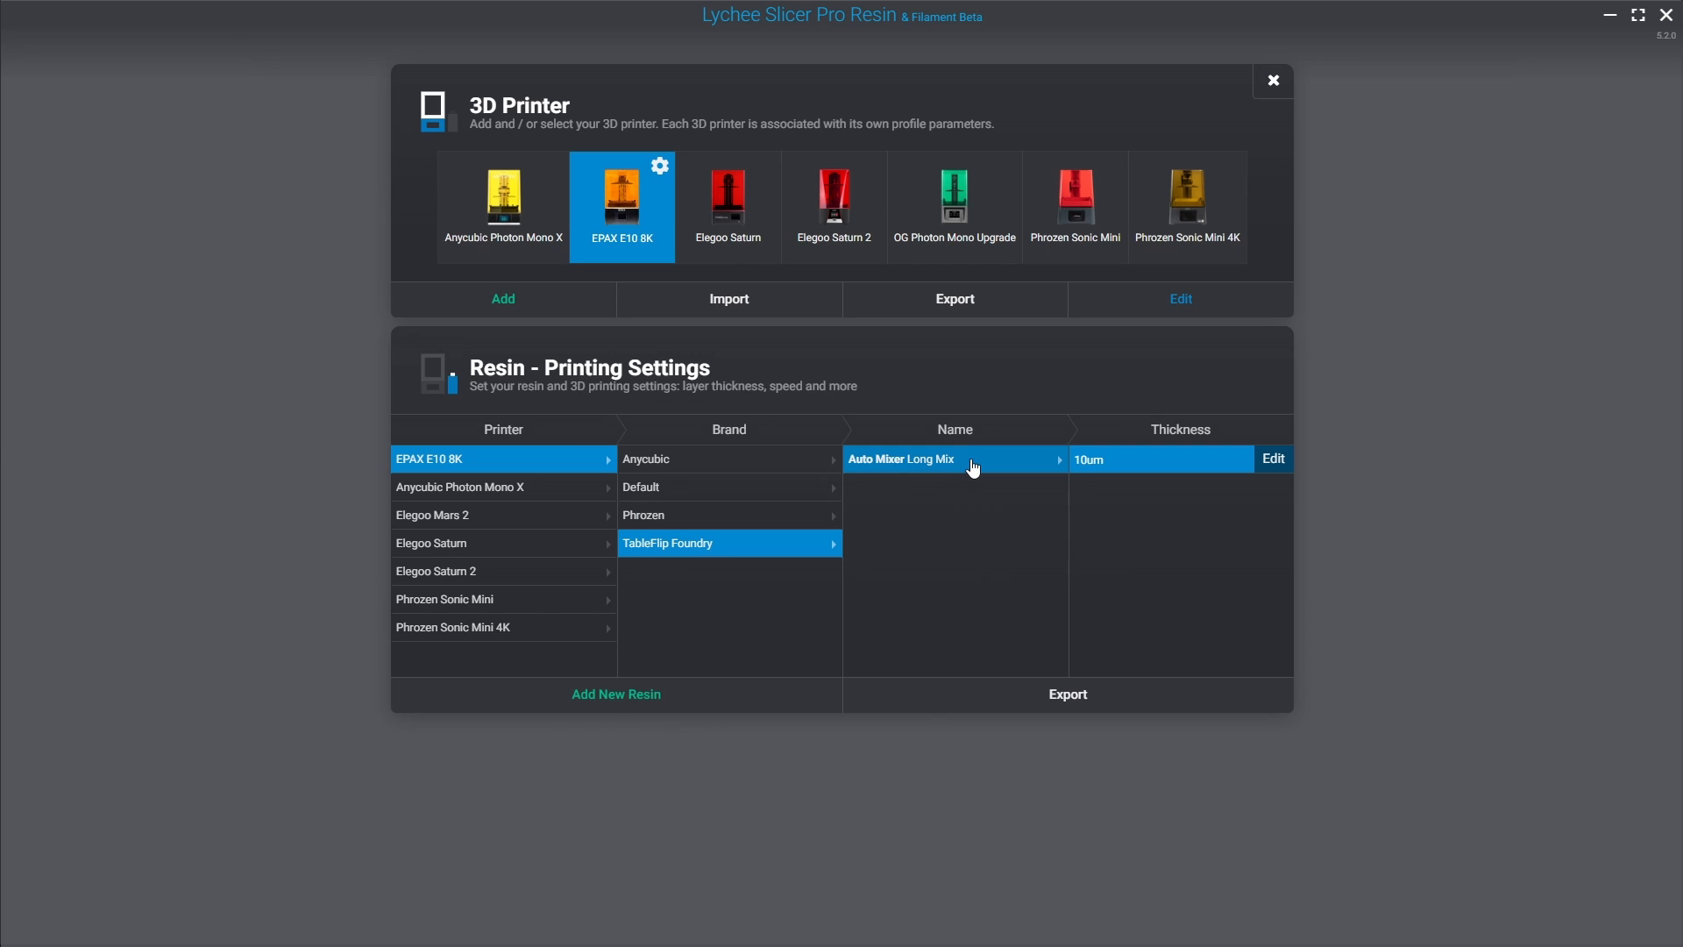
Step: Reopen the TableFlip Foundry Auto Mixer Long Mix profile and copy it to the EPAX E10 8K printer
{"action": "left_click", "coordinate": [1274, 459]}
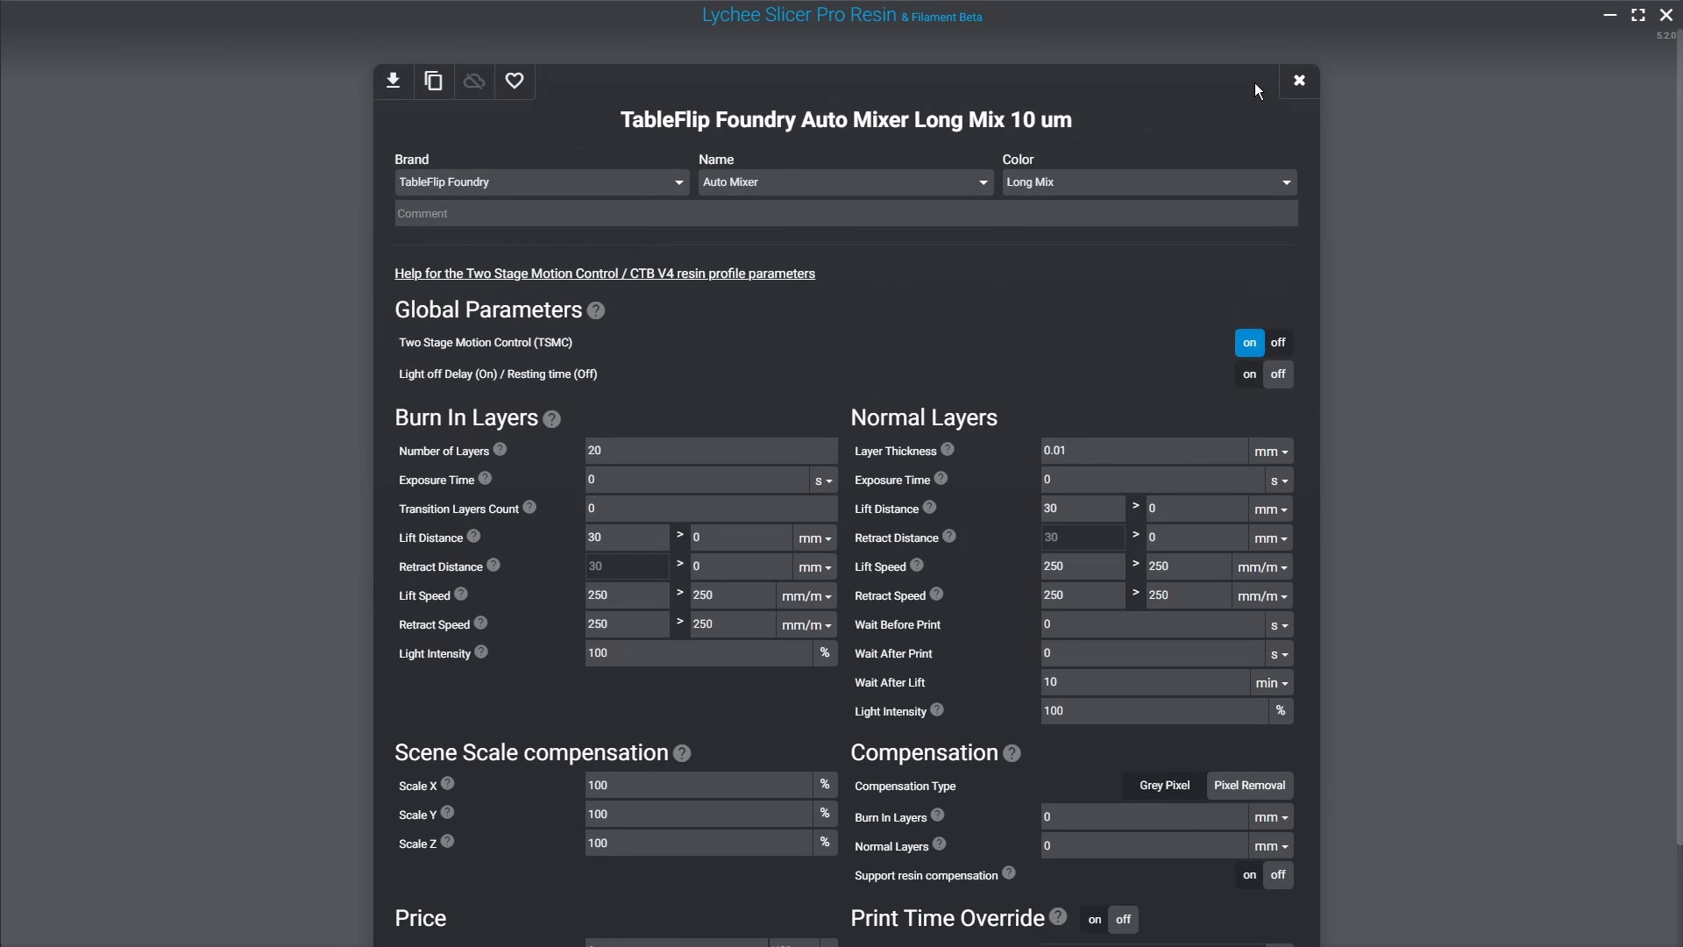
{"action": "left_click", "coordinate": [433, 81]}
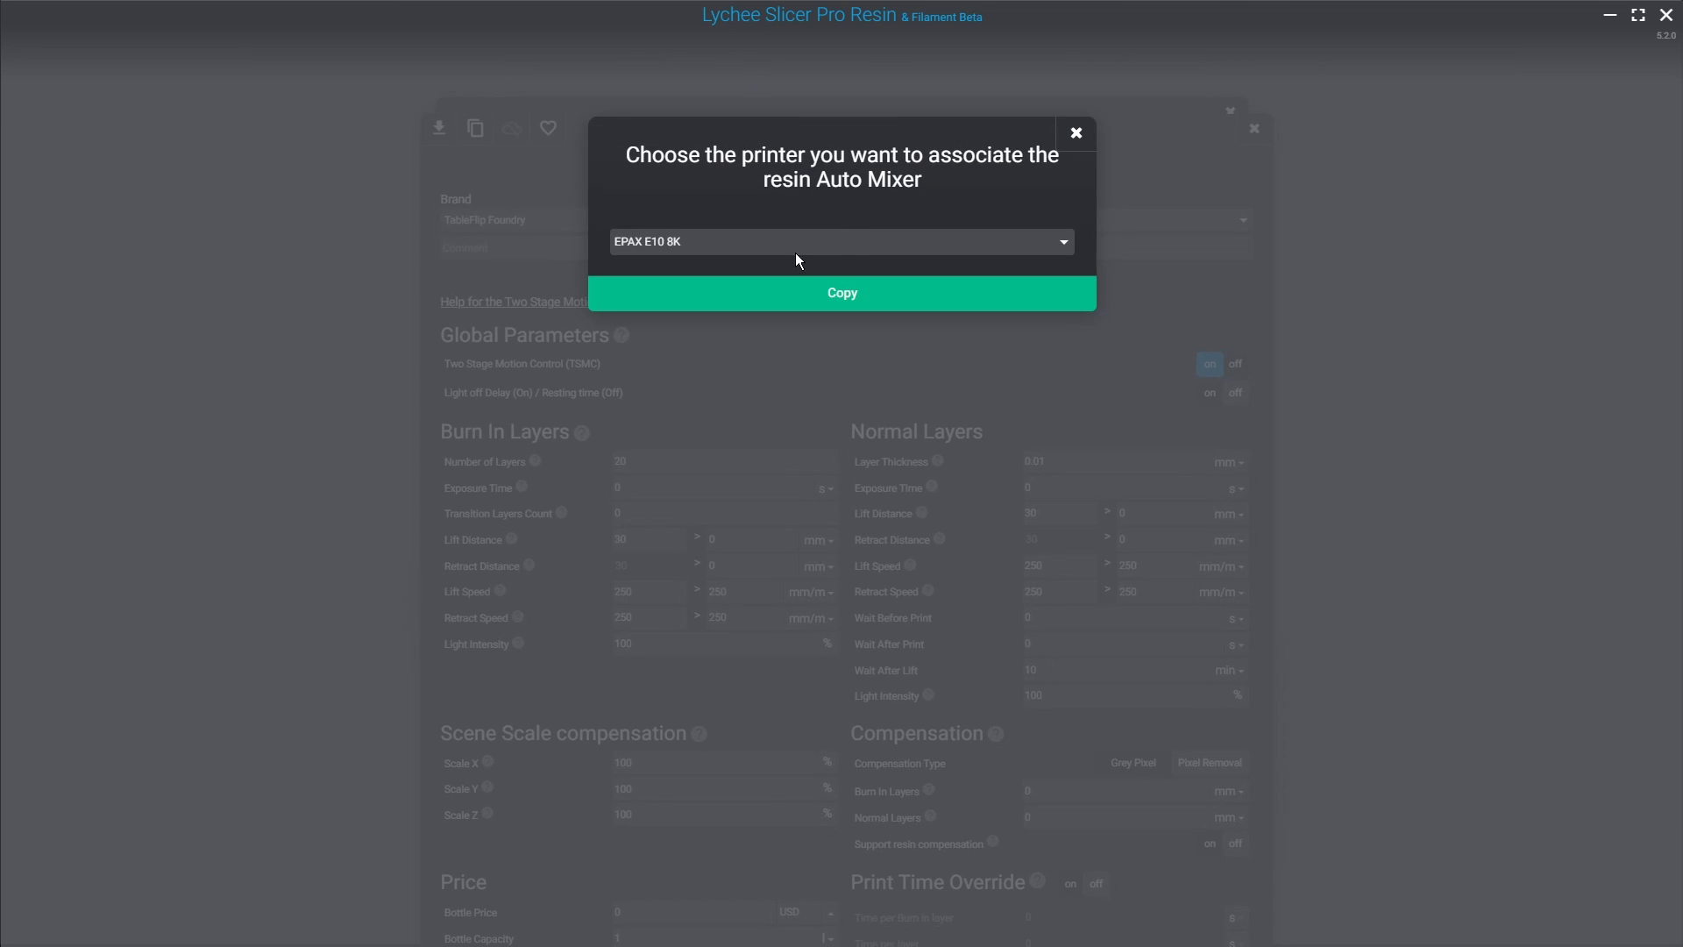
{"action": "left_click", "coordinate": [818, 295]}
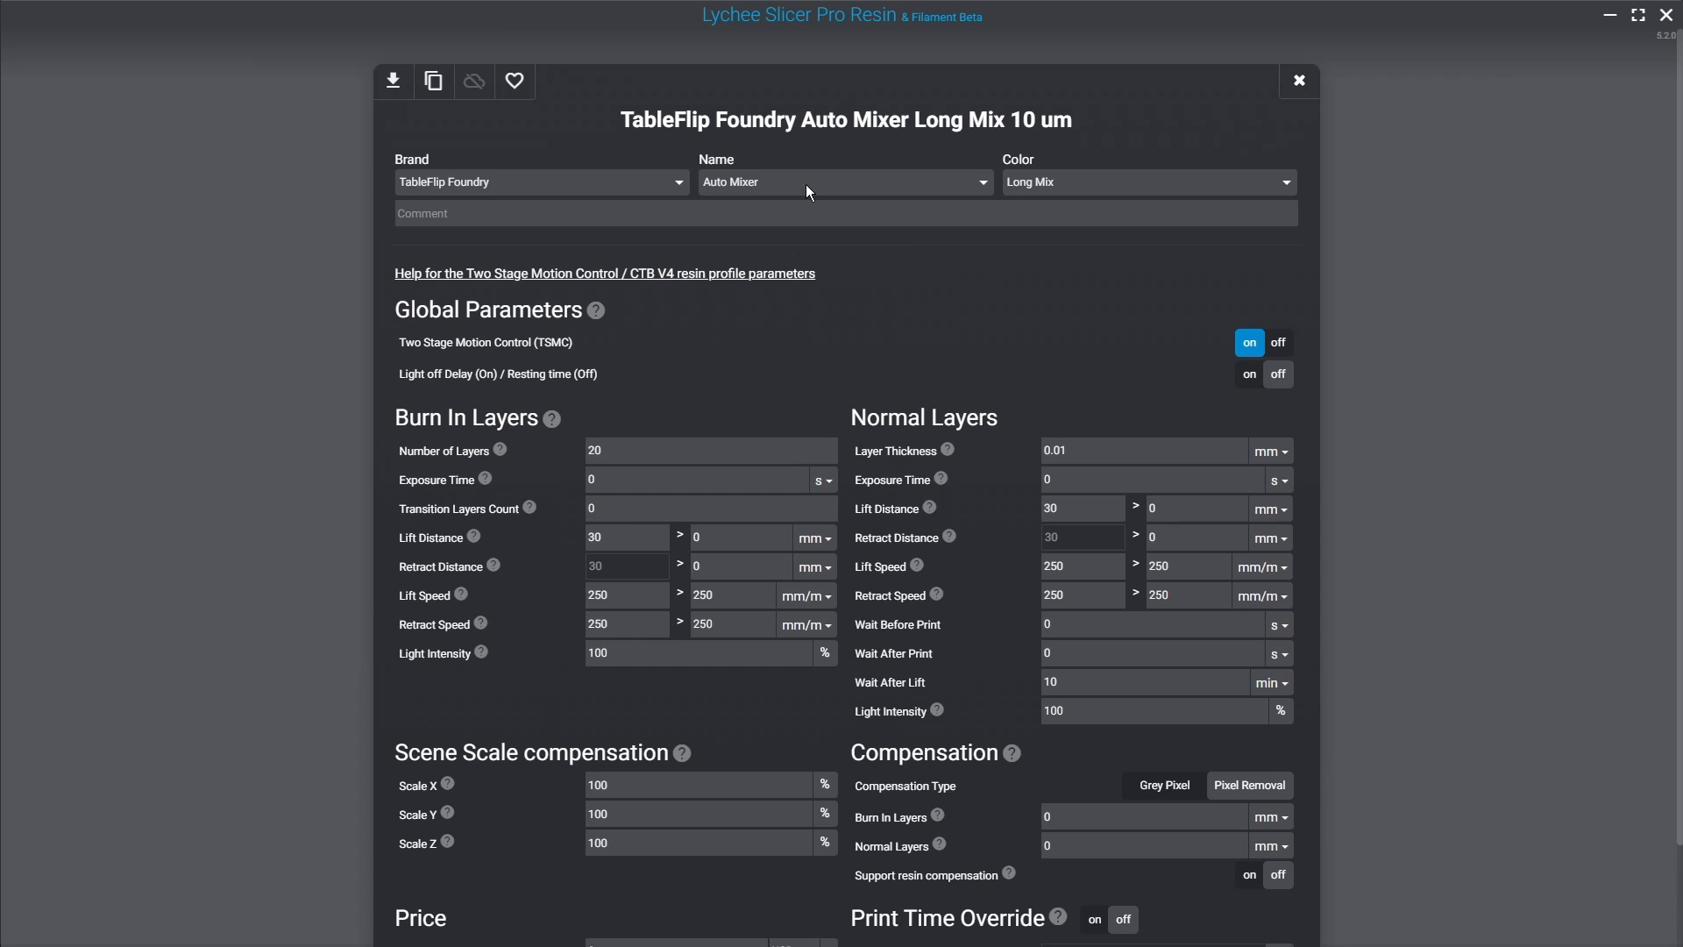
Step: Add a new color variant named Quick Mix to the copied TableFlip Foundry Auto Mixer profile
{"action": "left_click", "coordinate": [1082, 183]}
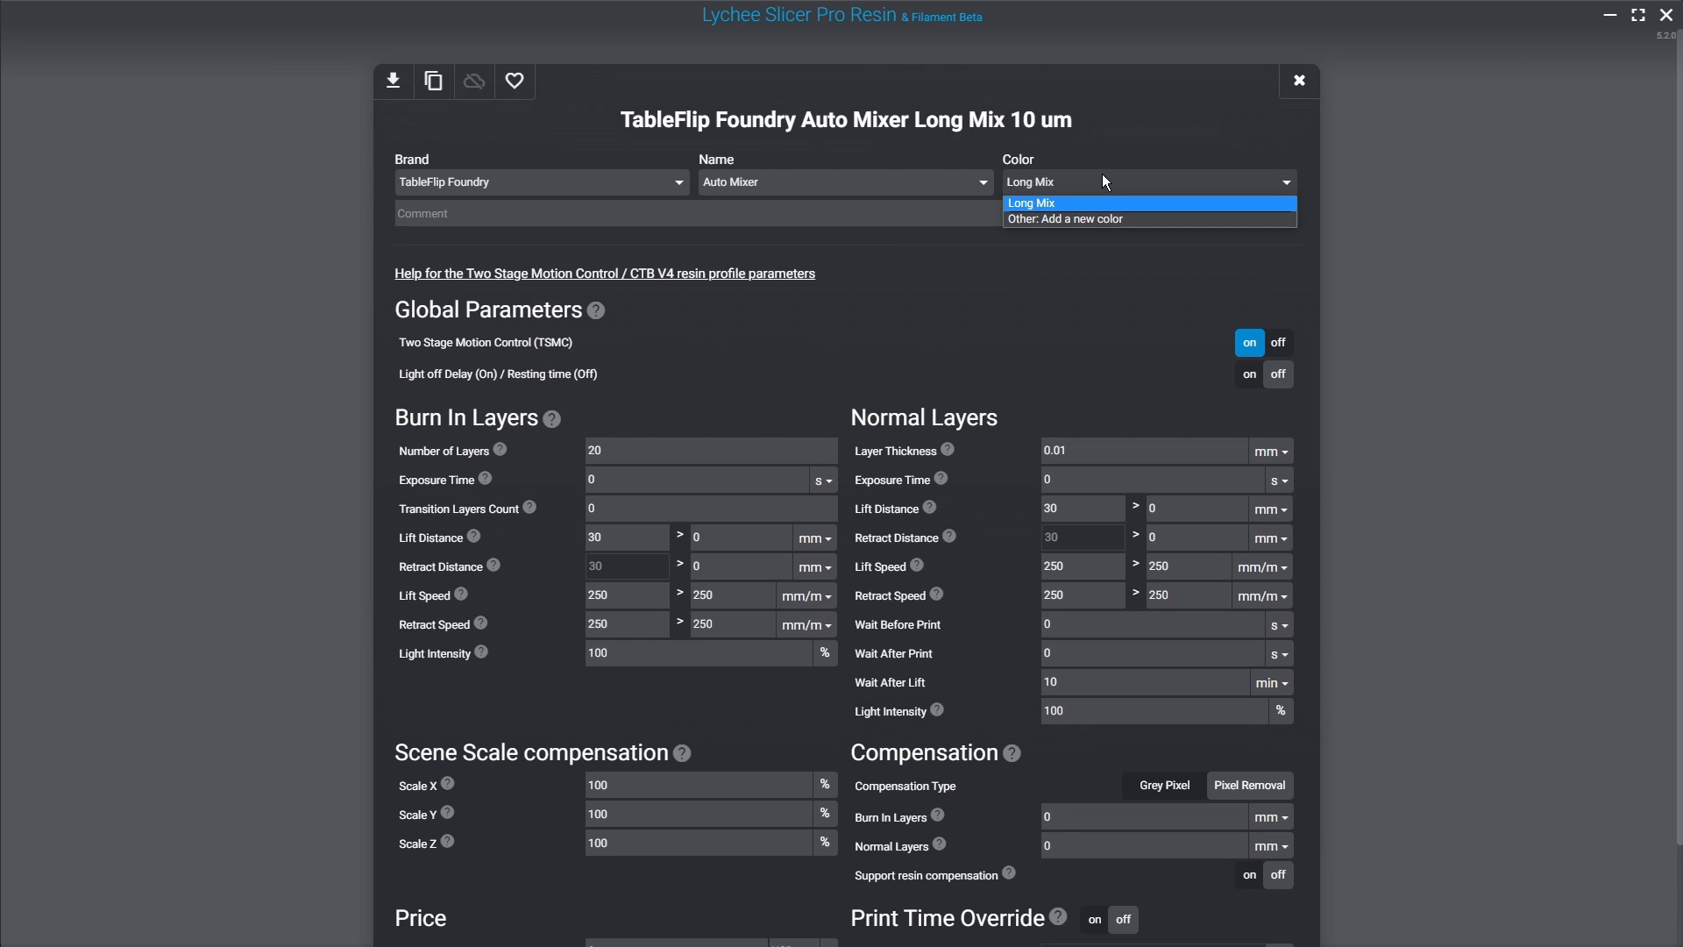
{"action": "left_click", "coordinate": [1087, 218]}
{"action": "key", "text": "ctrl+a"}
{"action": "type", "text": "Short Mix"}
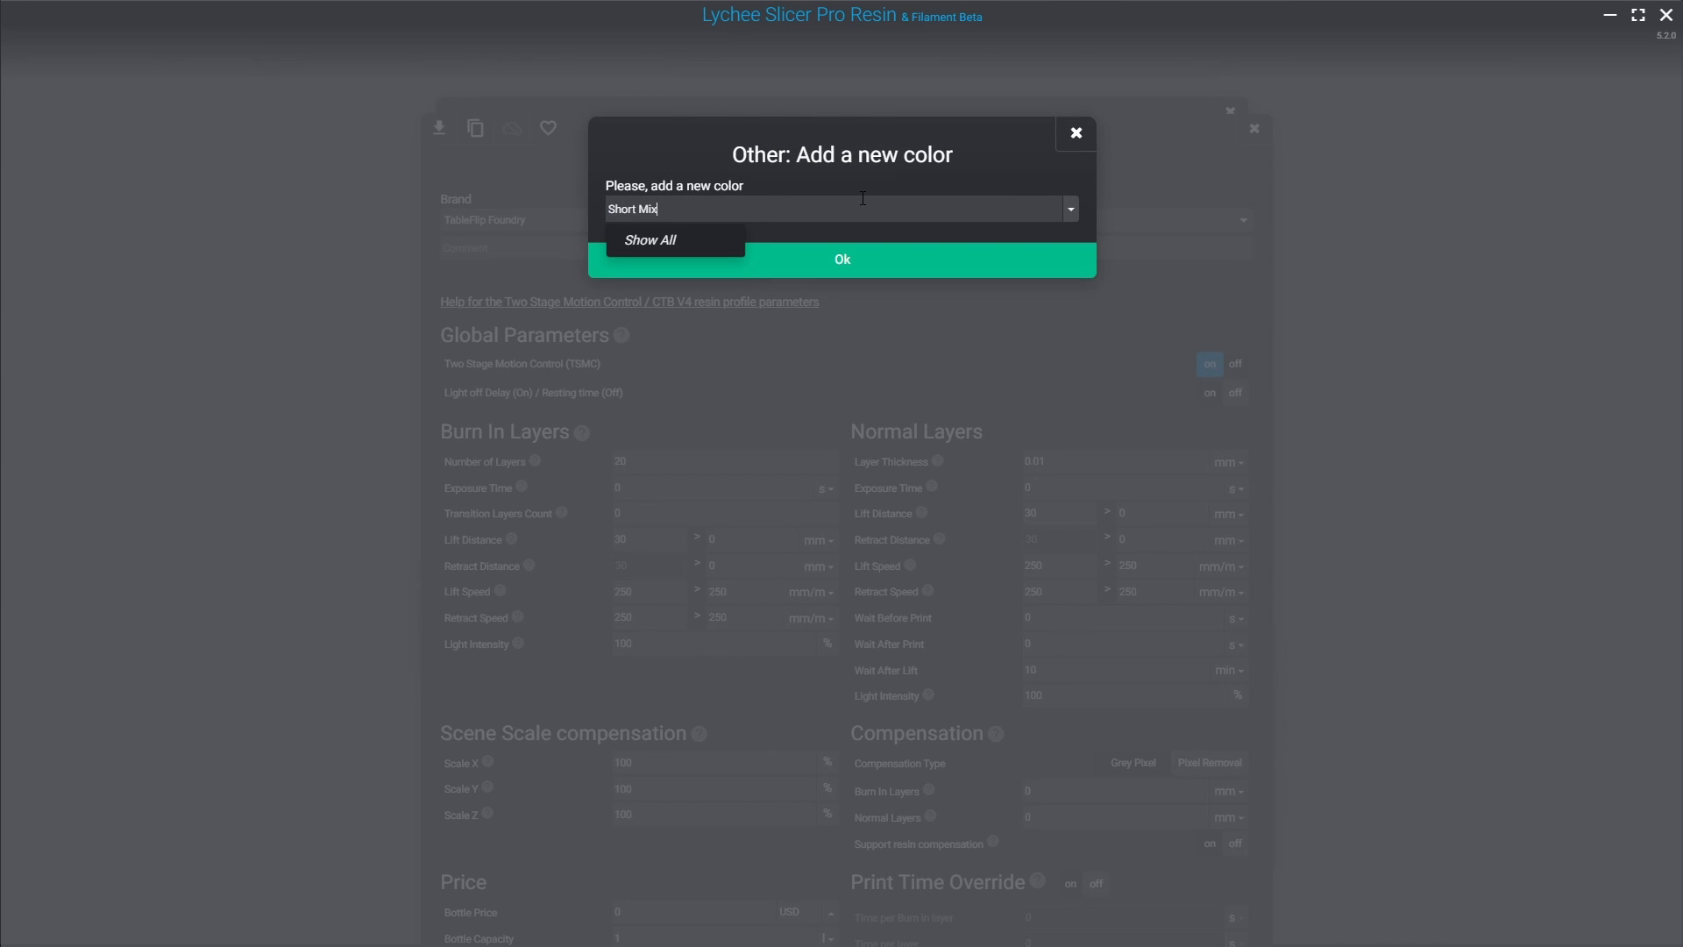
{"action": "key", "text": "ctrl+a"}
{"action": "type", "text": "Quick Mix"}
{"action": "left_click", "coordinate": [879, 255]}
Step: Set the number of burn-in layers to 1000 in the Quick Mix profile and save it
{"action": "scroll", "coordinate": [742, 297], "scroll_direction": "down", "scroll_amount": 2}
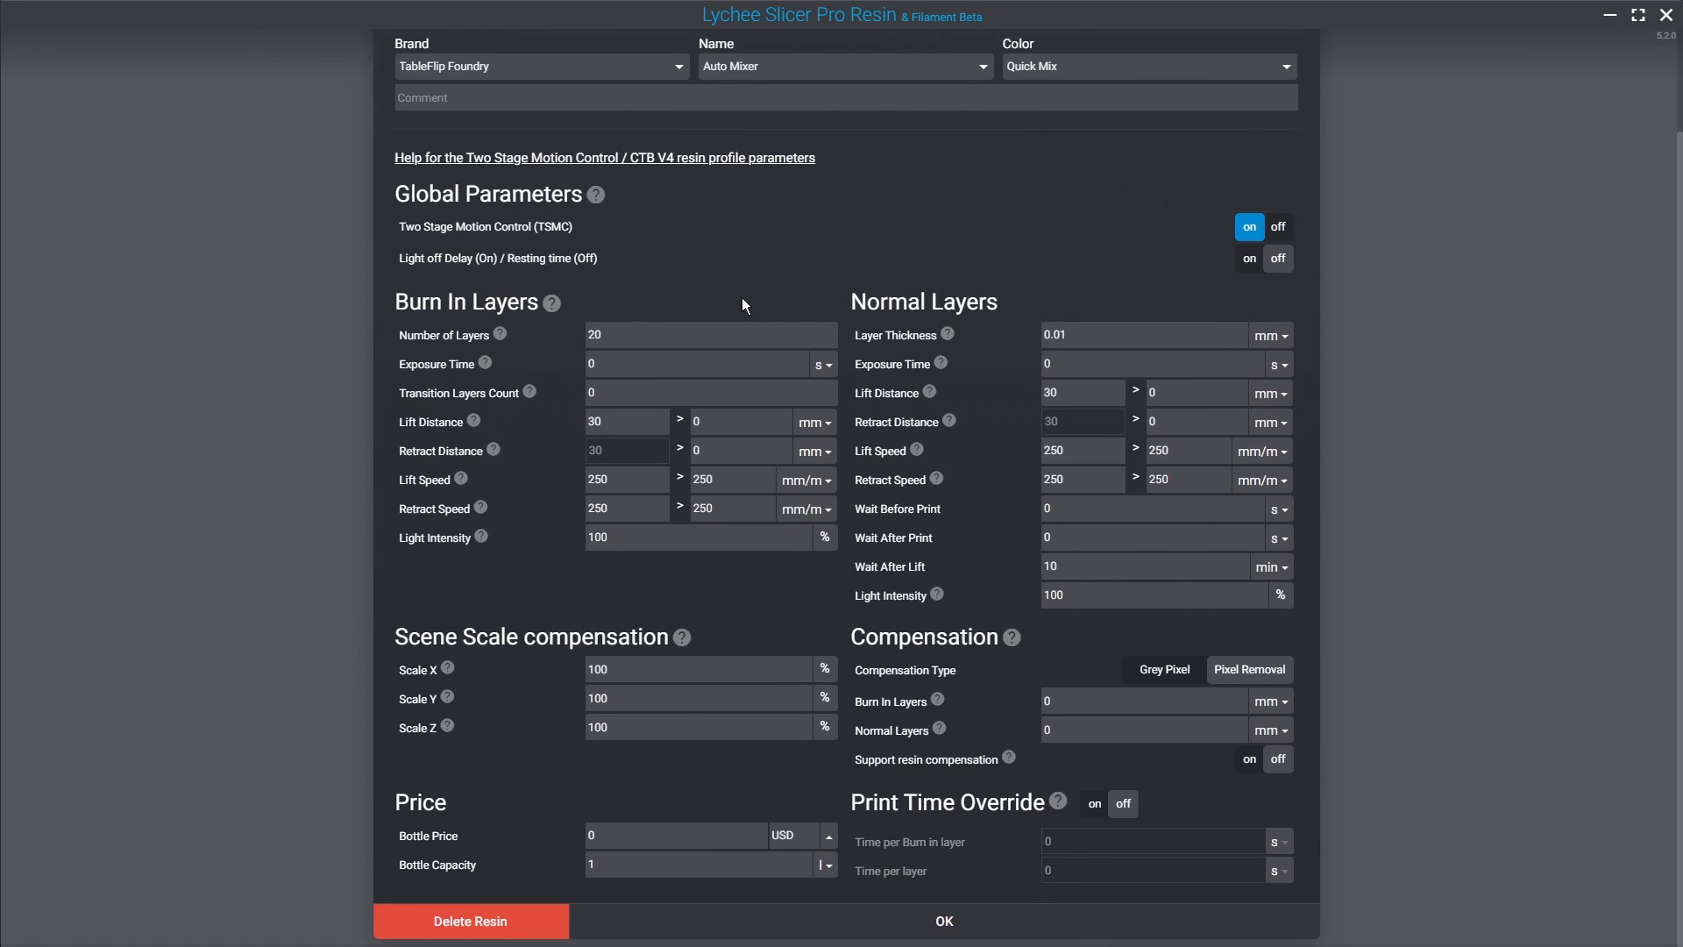
{"action": "double_click", "coordinate": [652, 334]}
{"action": "type", "text": "1000"}
{"action": "double_click", "coordinate": [617, 334]}
{"action": "left_click", "coordinate": [962, 919]}
Step: Make the Auto Mixer Long Mix profile active and close the printer and resin settings
{"action": "left_click", "coordinate": [895, 461]}
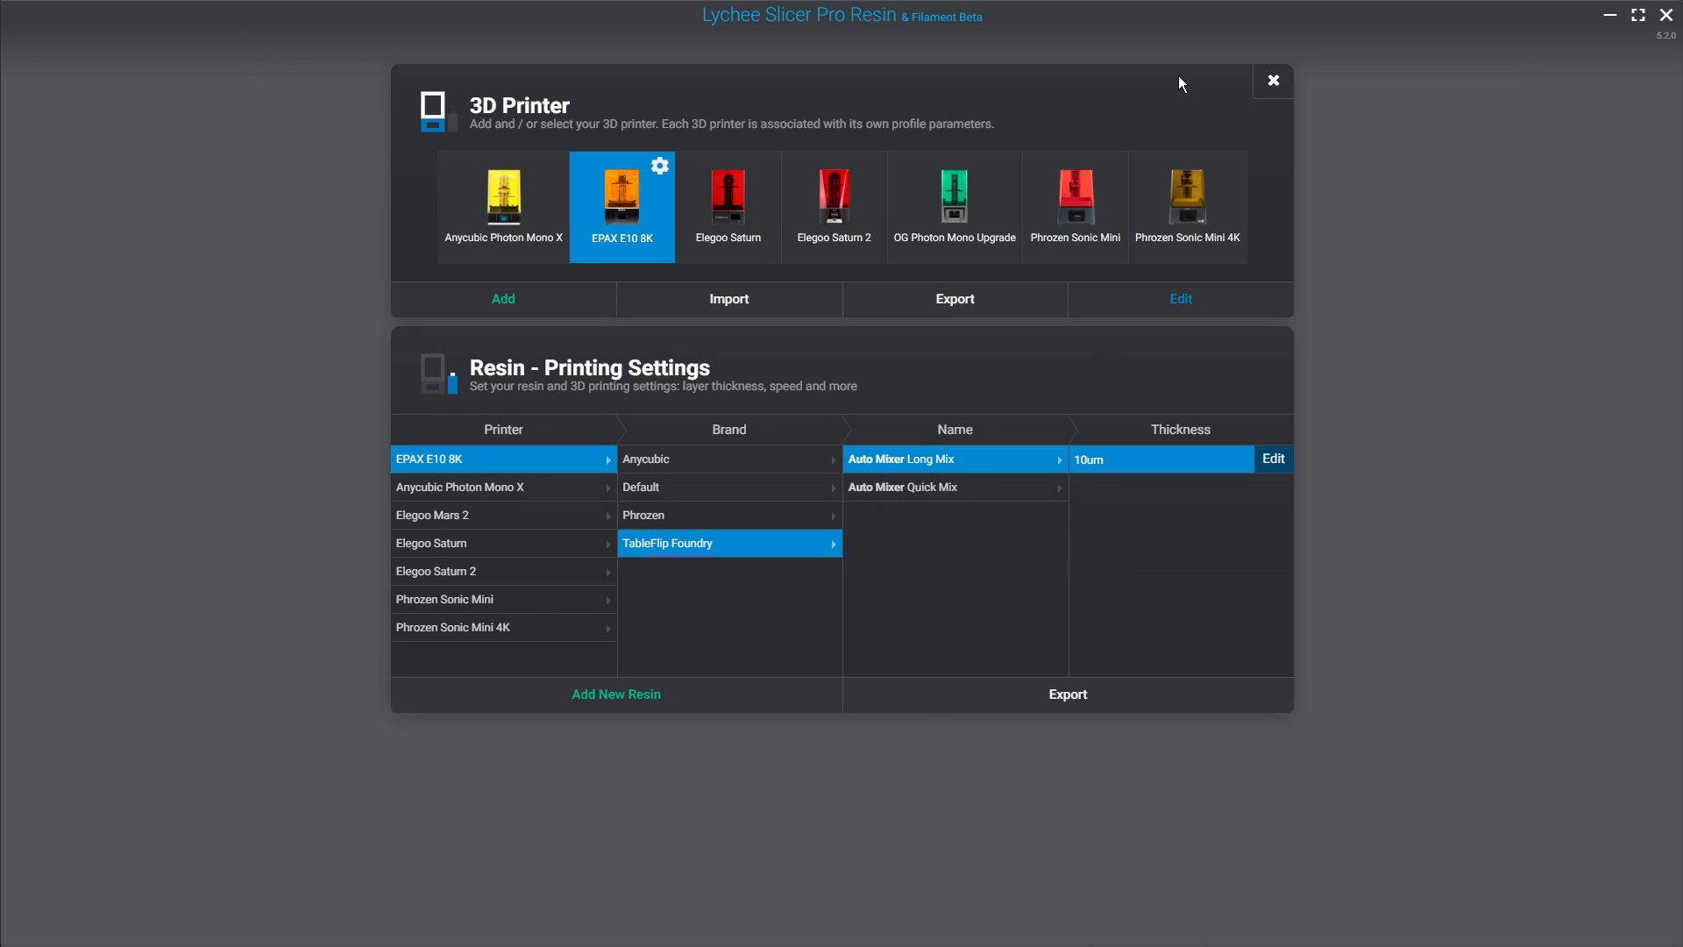
{"action": "left_click", "coordinate": [1275, 81]}
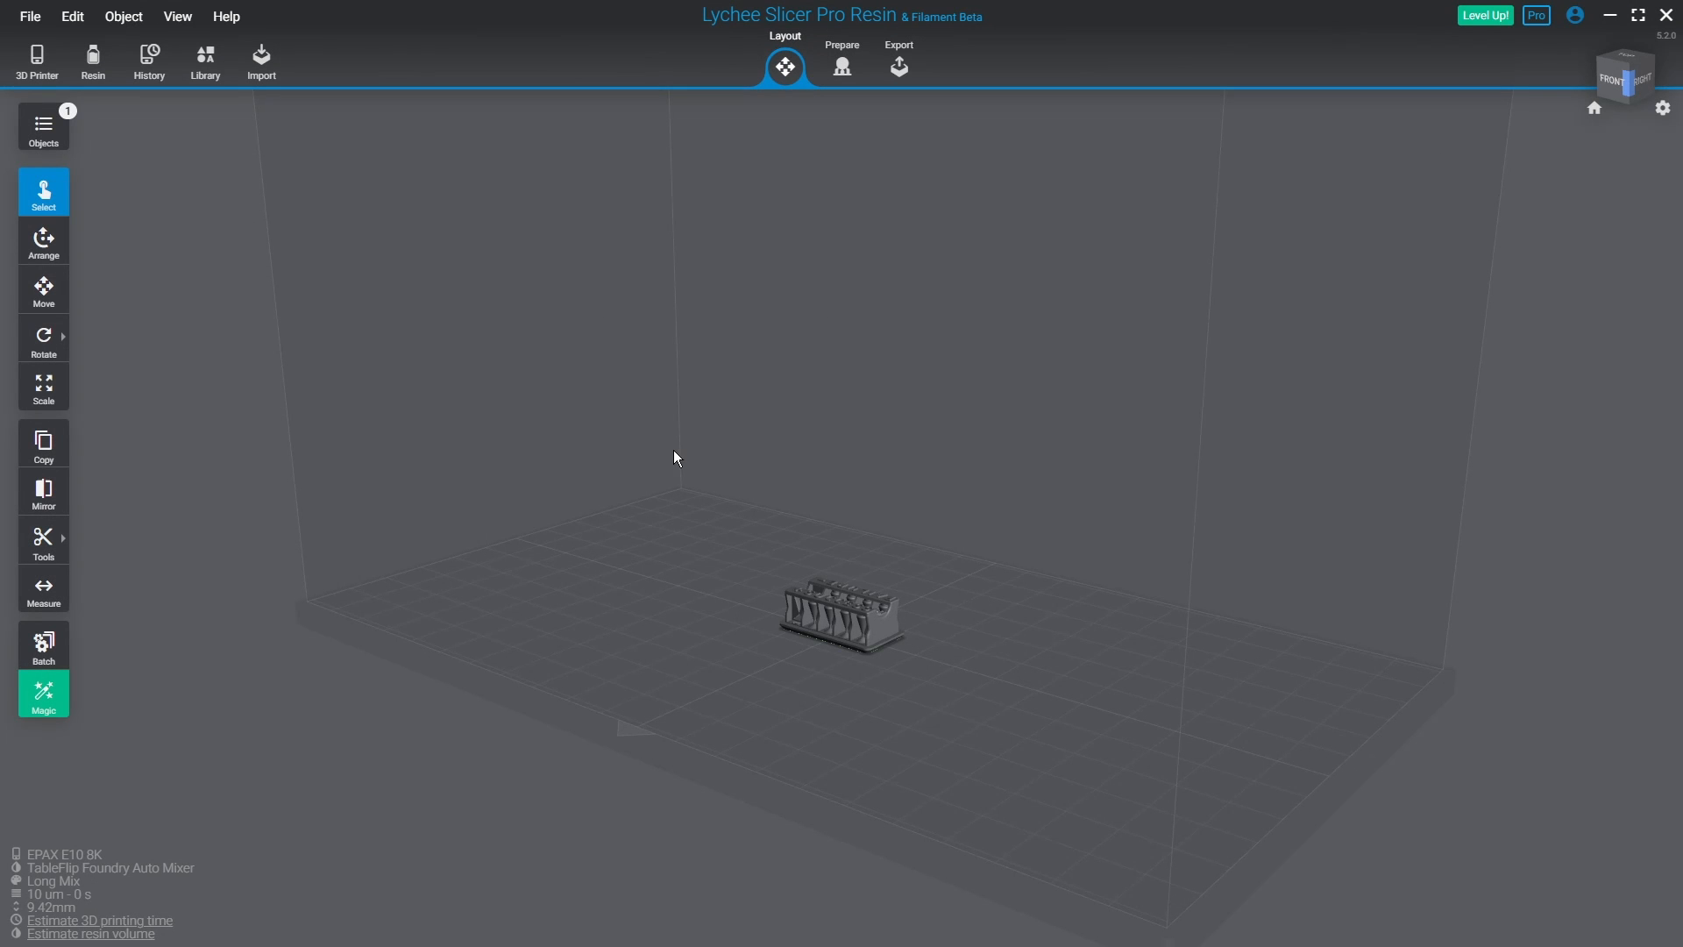
Step: Move the Cones of Calibration model off the front of the build plate, to about -96.5 mm in Y
{"action": "mouse_move", "coordinate": [677, 456]}
{"action": "left_mouse_down"}
{"action": "mouse_move", "coordinate": [752, 489]}
{"action": "mouse_move", "coordinate": [838, 470]}
{"action": "mouse_move", "coordinate": [770, 391]}
{"action": "mouse_move", "coordinate": [686, 439]}
{"action": "left_mouse_up"}
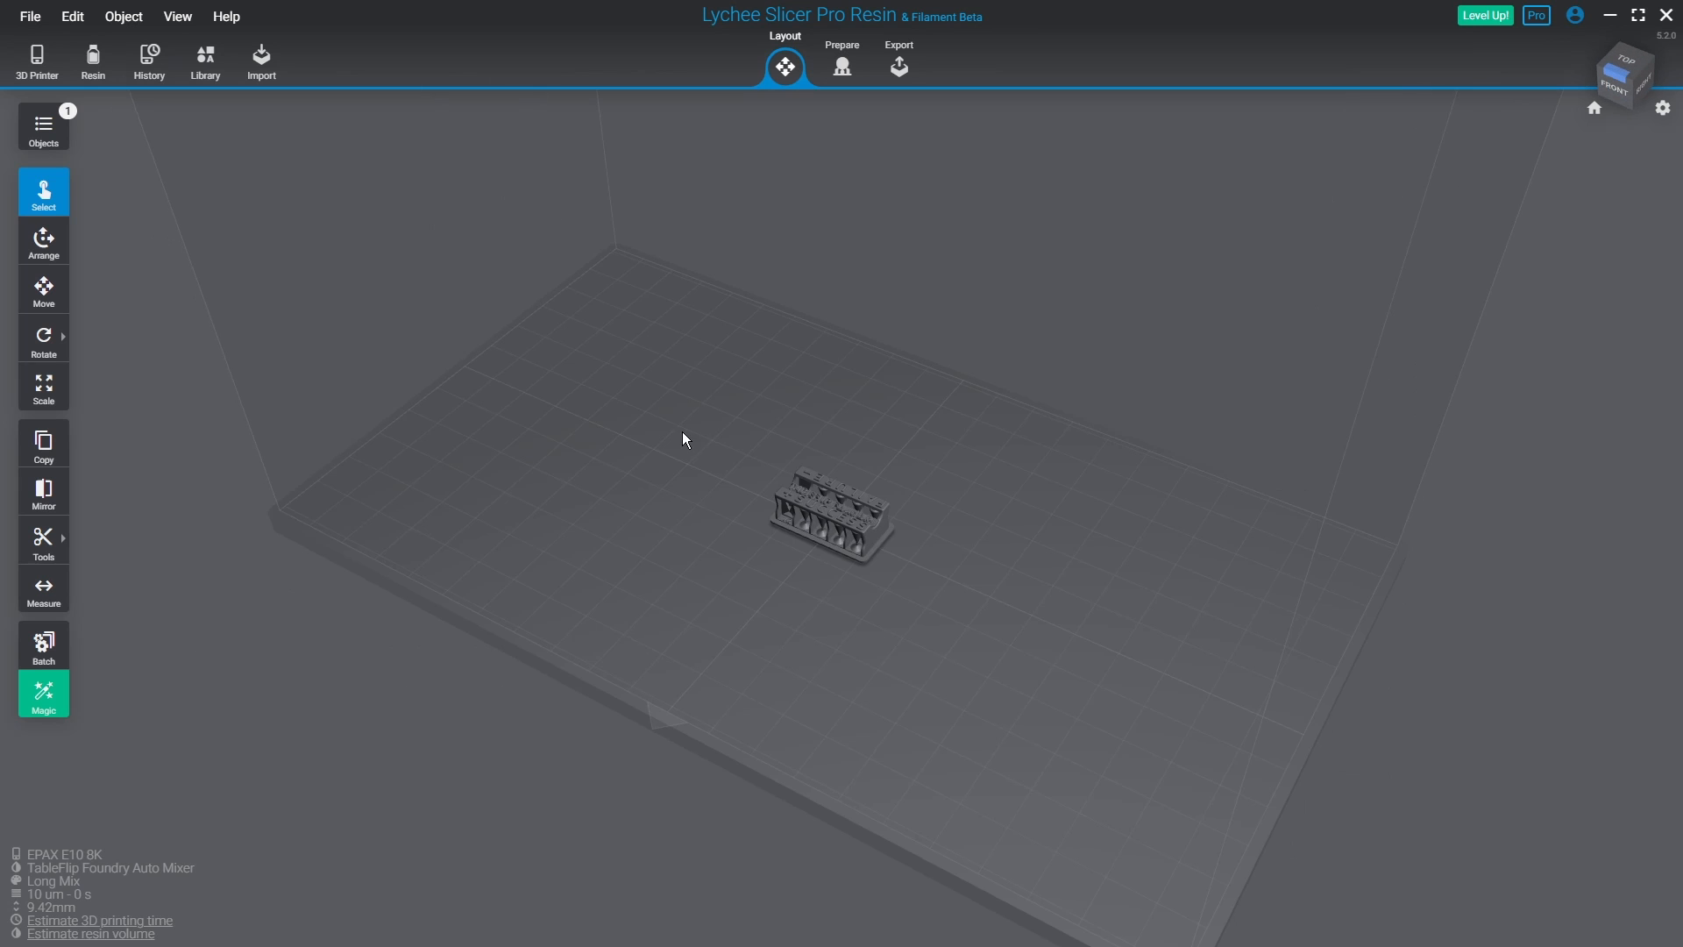
{"action": "right_click_drag", "start_coordinate": [691, 403], "coordinate": [681, 333]}
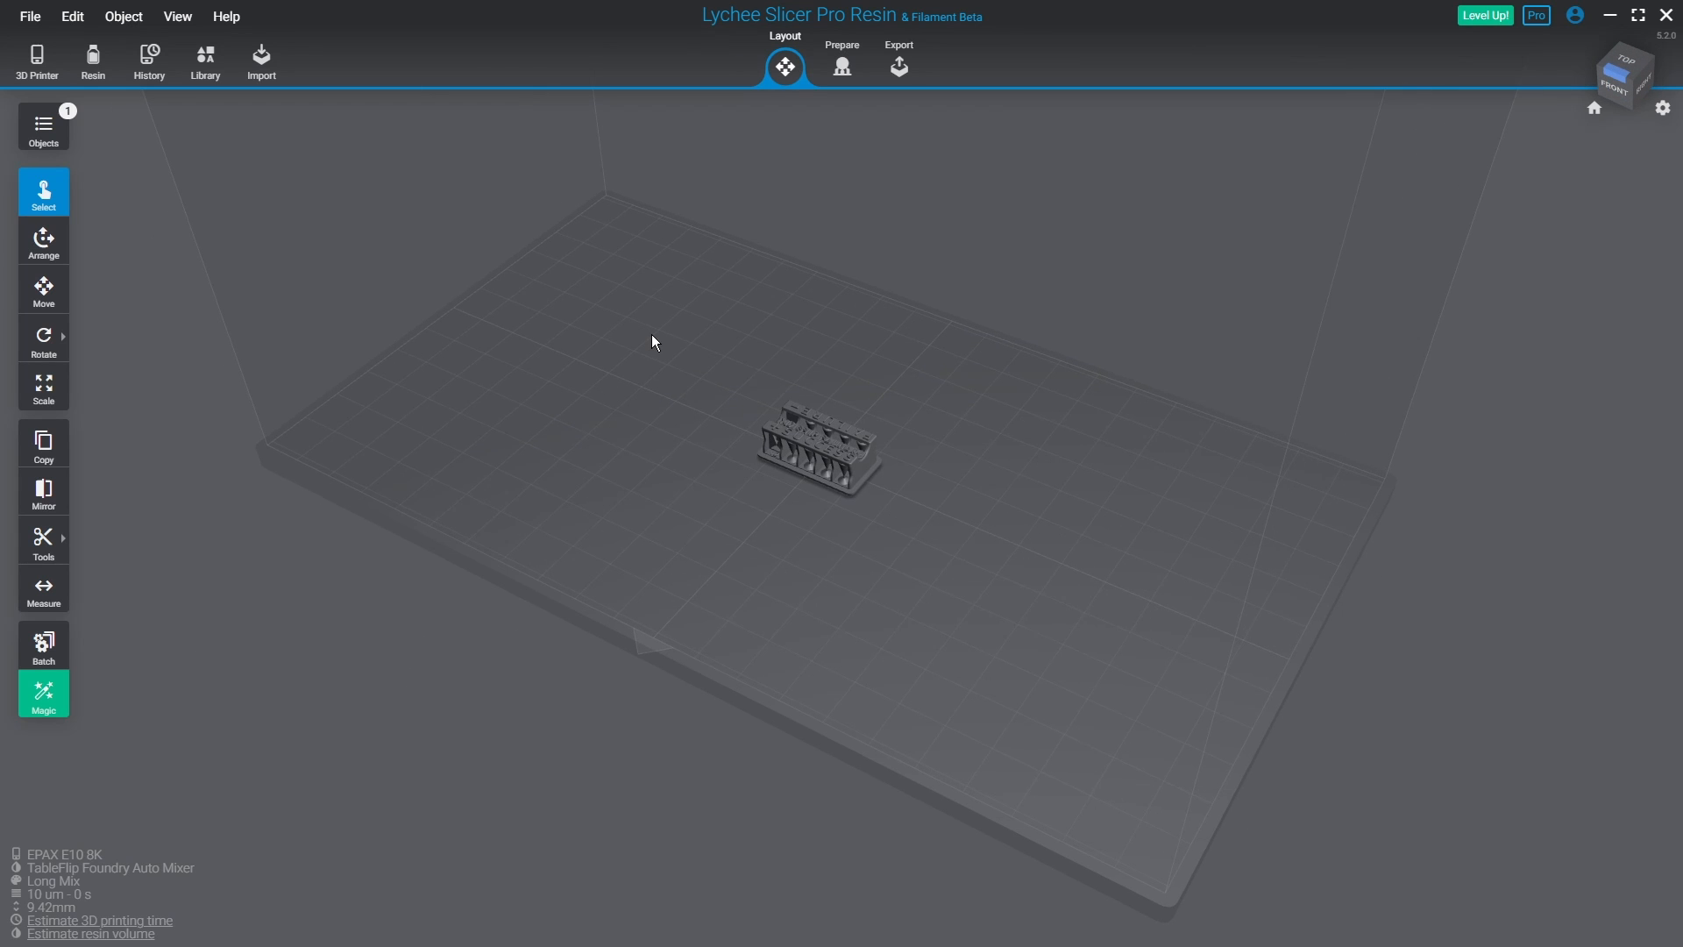
{"action": "scroll", "coordinate": [651, 337], "scroll_direction": "down", "scroll_amount": 2}
{"action": "left_click", "coordinate": [794, 438]}
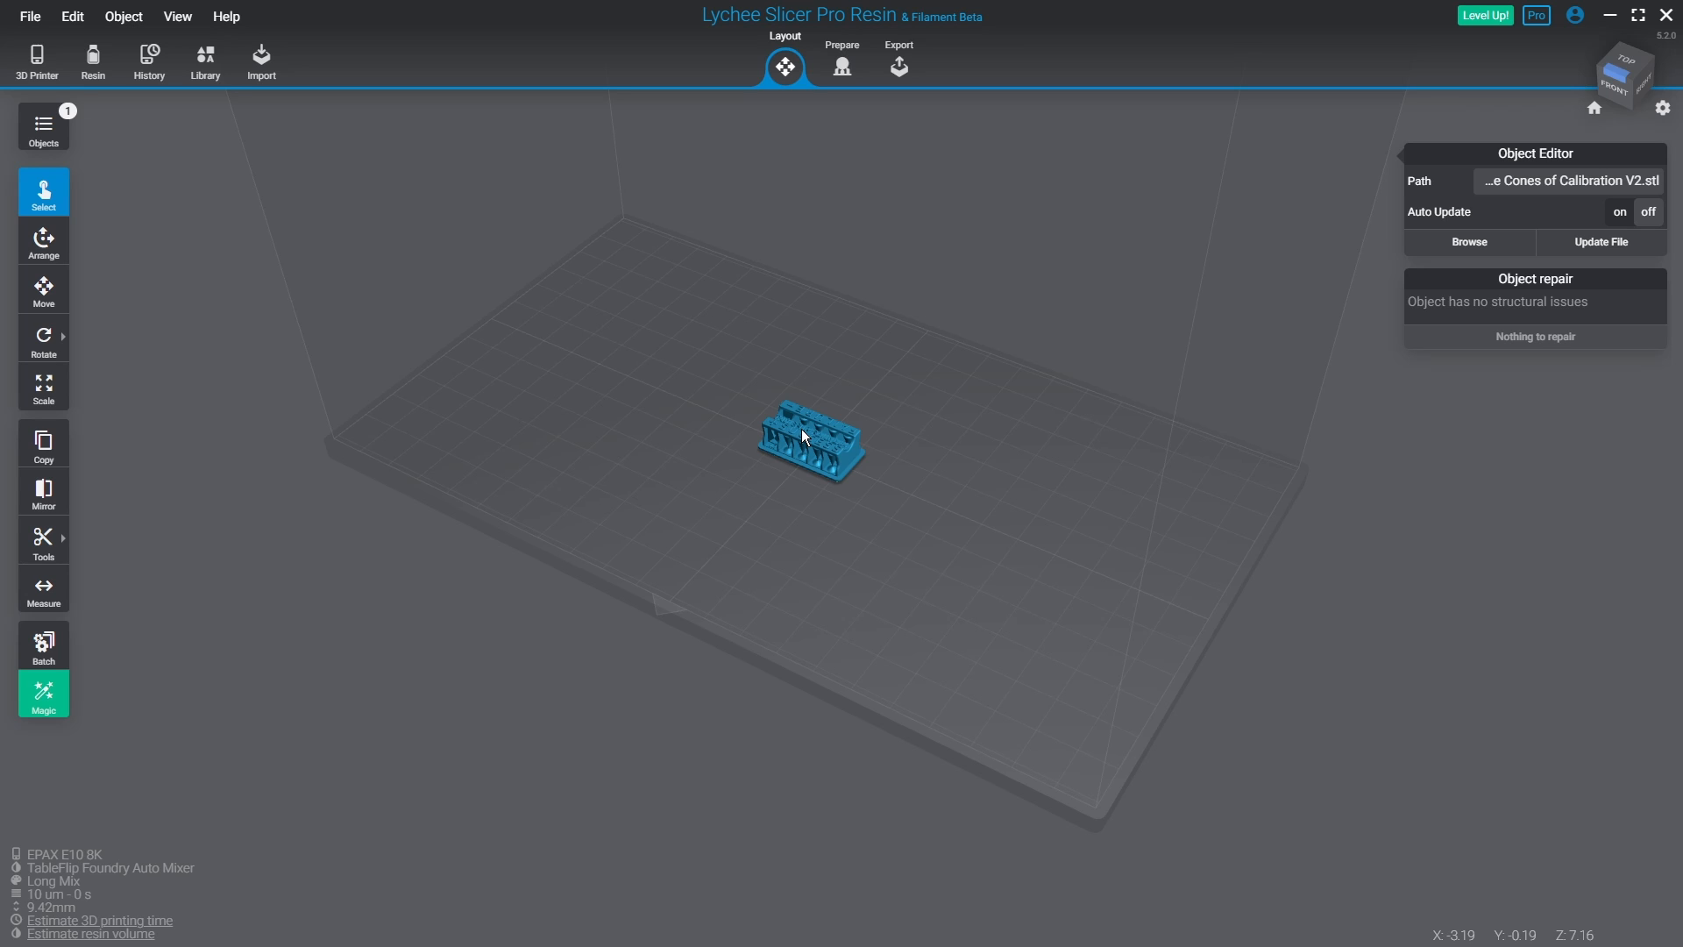
{"action": "left_click", "coordinate": [51, 240]}
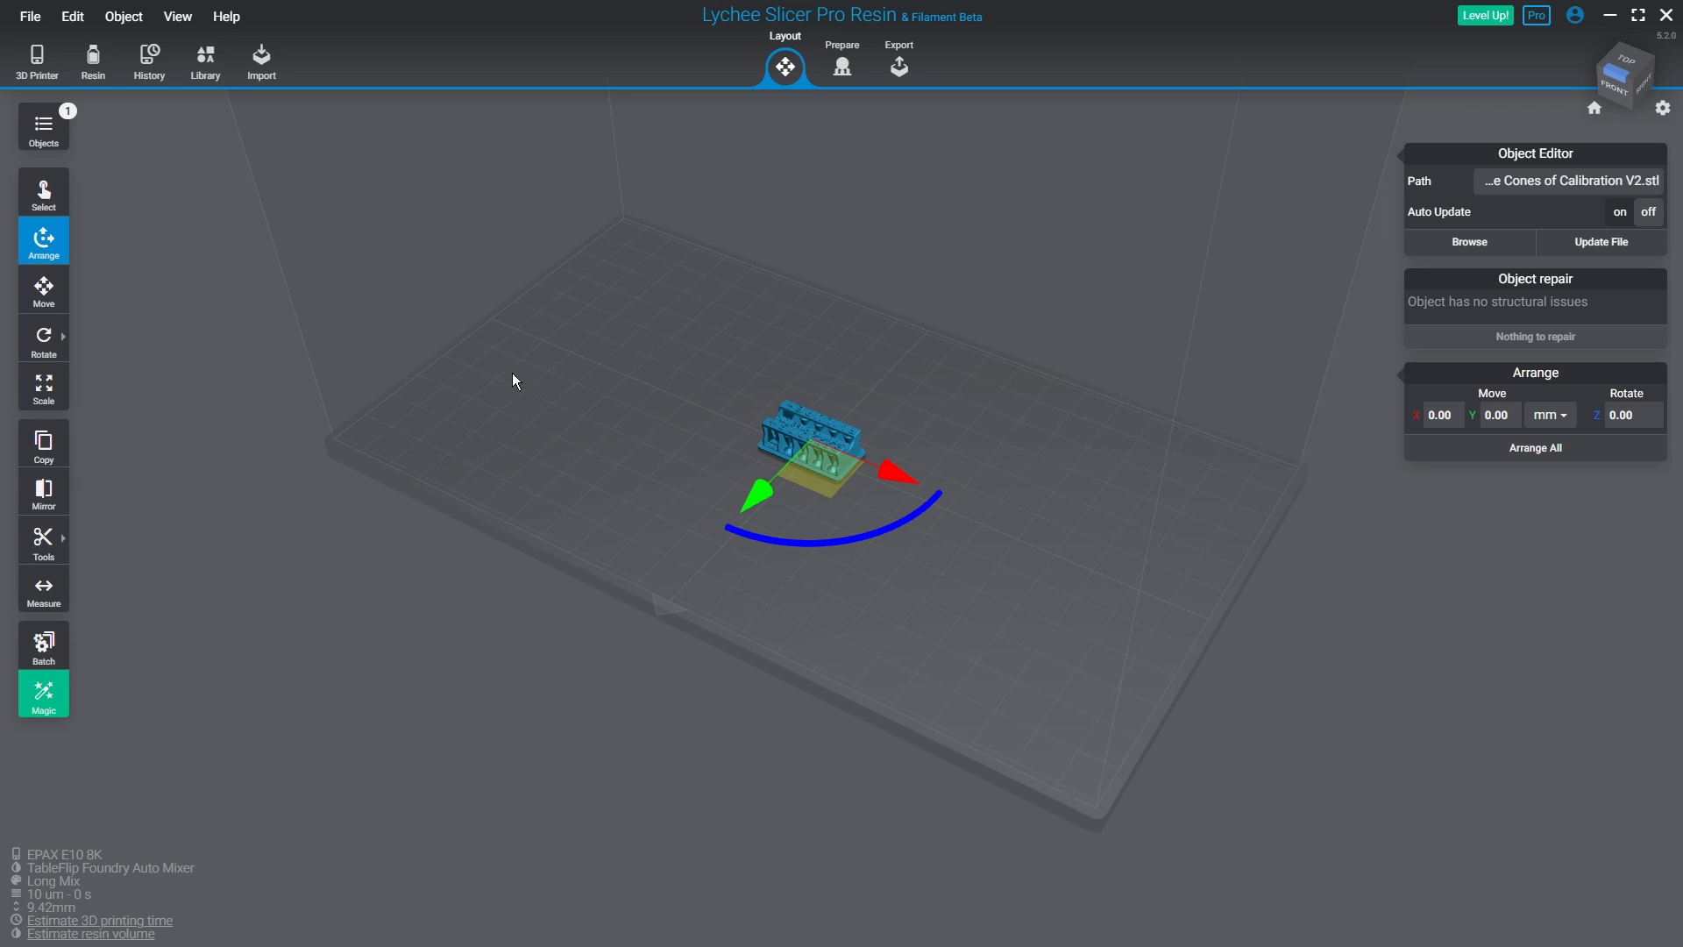
{"action": "left_click_drag", "start_coordinate": [770, 491], "coordinate": [513, 754]}
{"action": "left_click", "coordinate": [945, 515]}
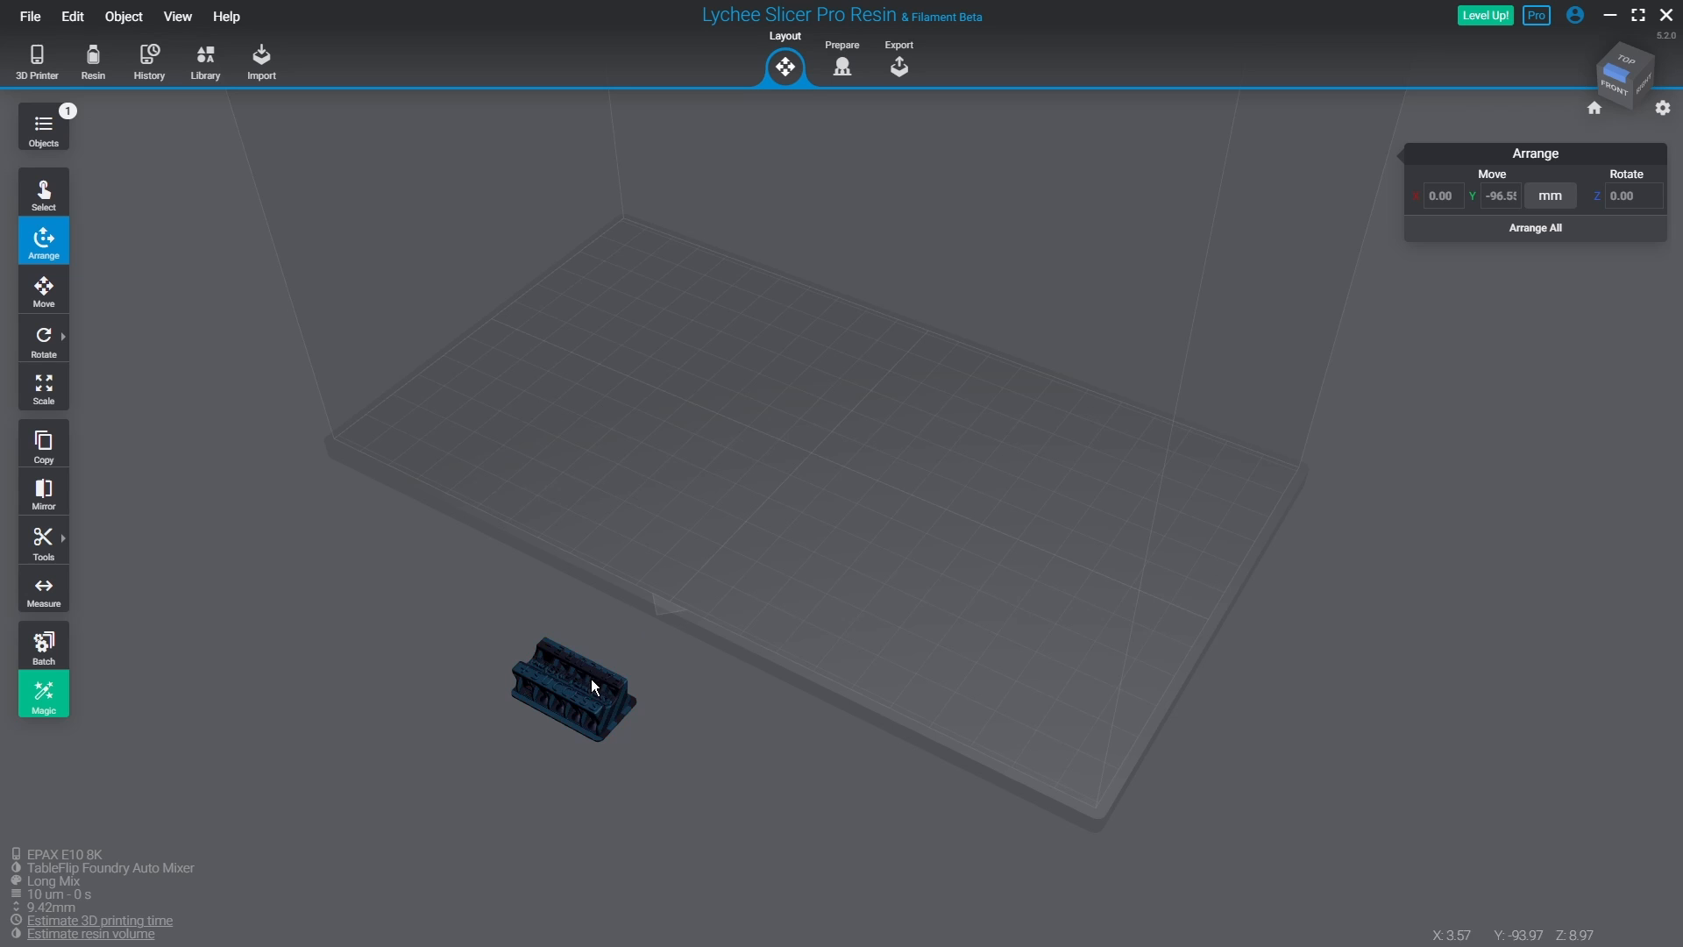
Step: Estimate the 3D printing time with the calibration model outside the build plate
{"action": "left_click_drag", "start_coordinate": [721, 711], "coordinate": [495, 633]}
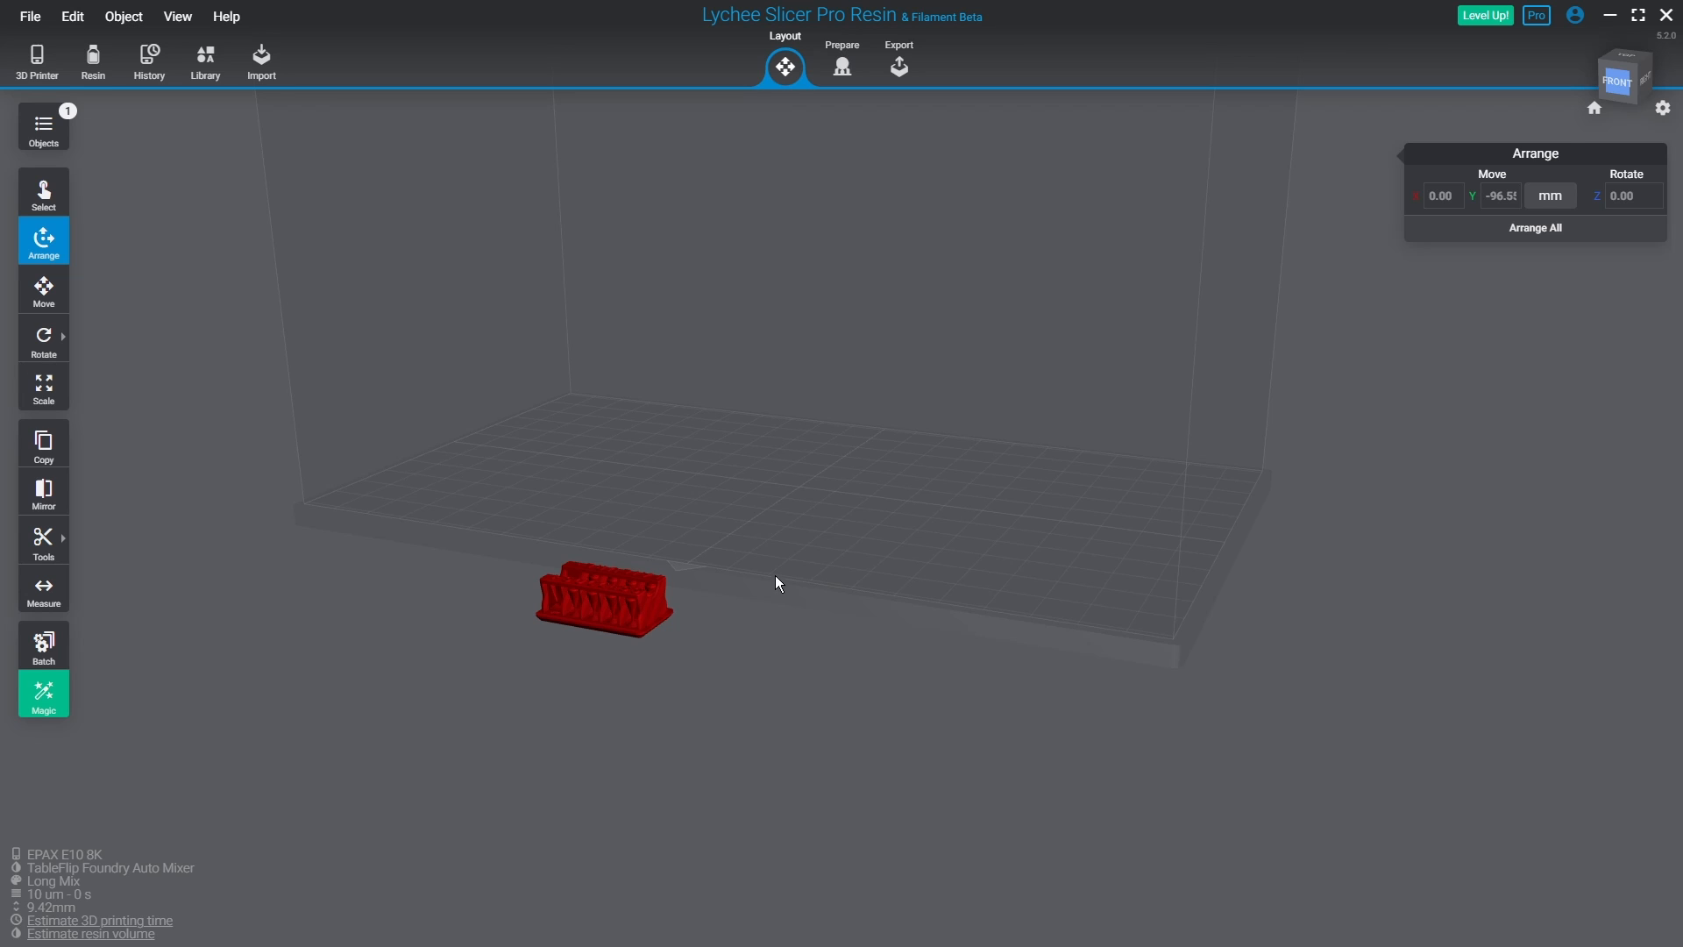
{"action": "left_click", "coordinate": [576, 586]}
{"action": "left_click", "coordinate": [344, 516]}
{"action": "left_click", "coordinate": [153, 923]}
Step: Set the Auto Mixer Long Mix profile's normal-layer wait after lift to 20 minutes and save the profile
{"action": "left_click", "coordinate": [37, 60]}
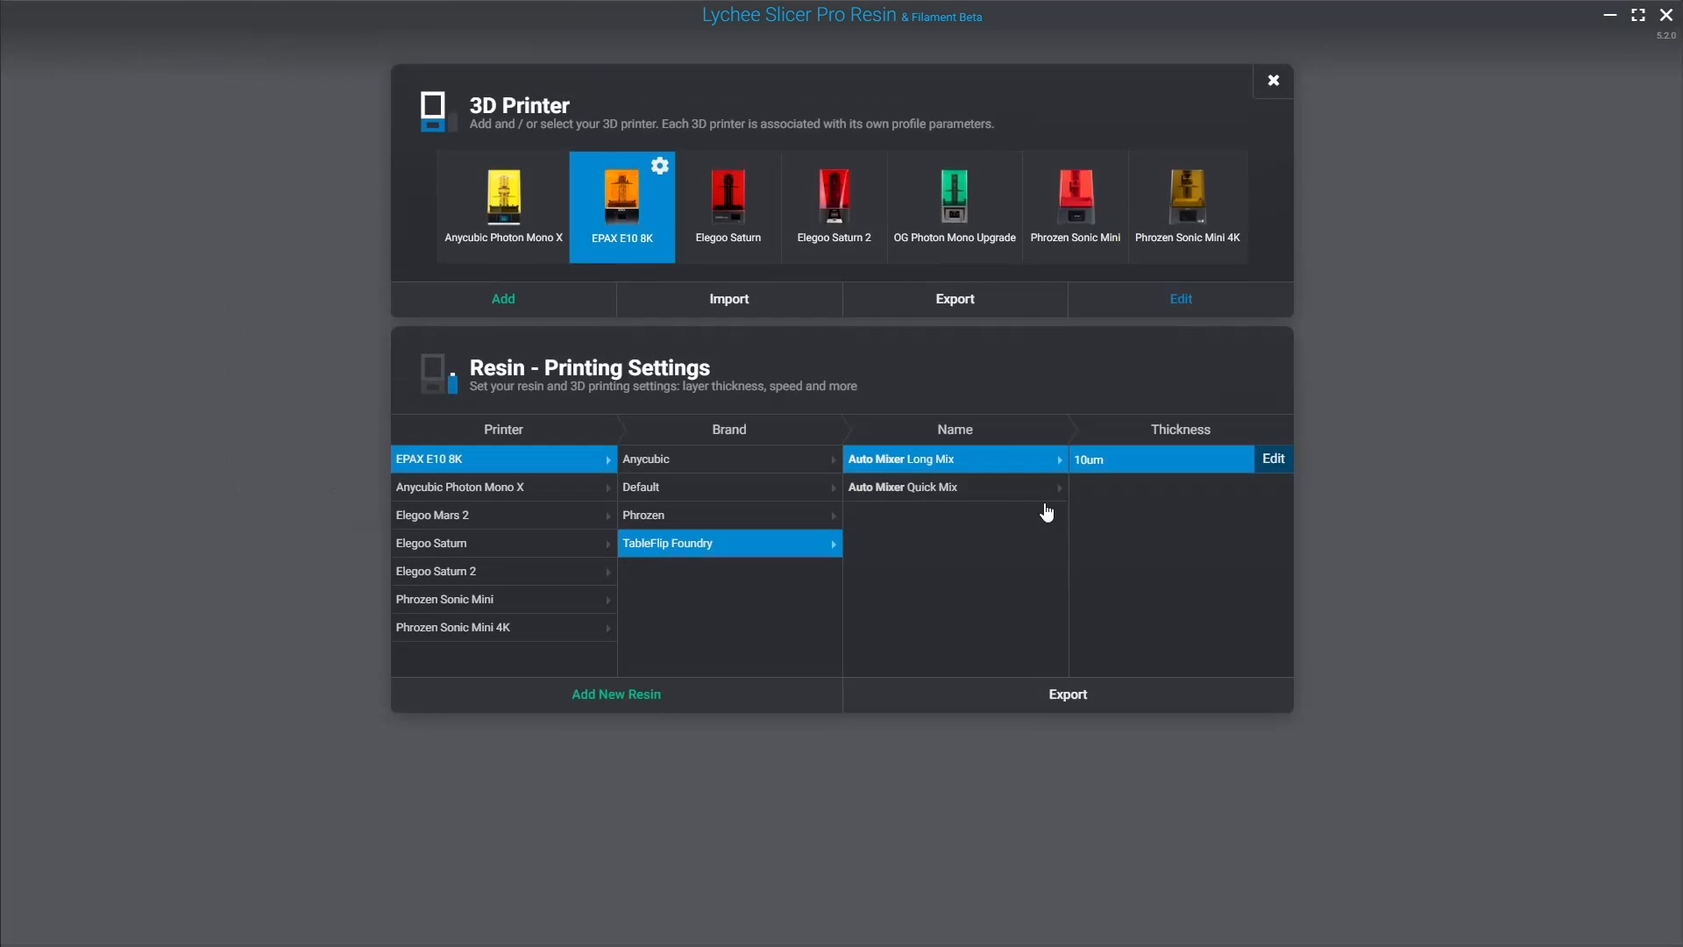
{"action": "left_click", "coordinate": [1271, 462]}
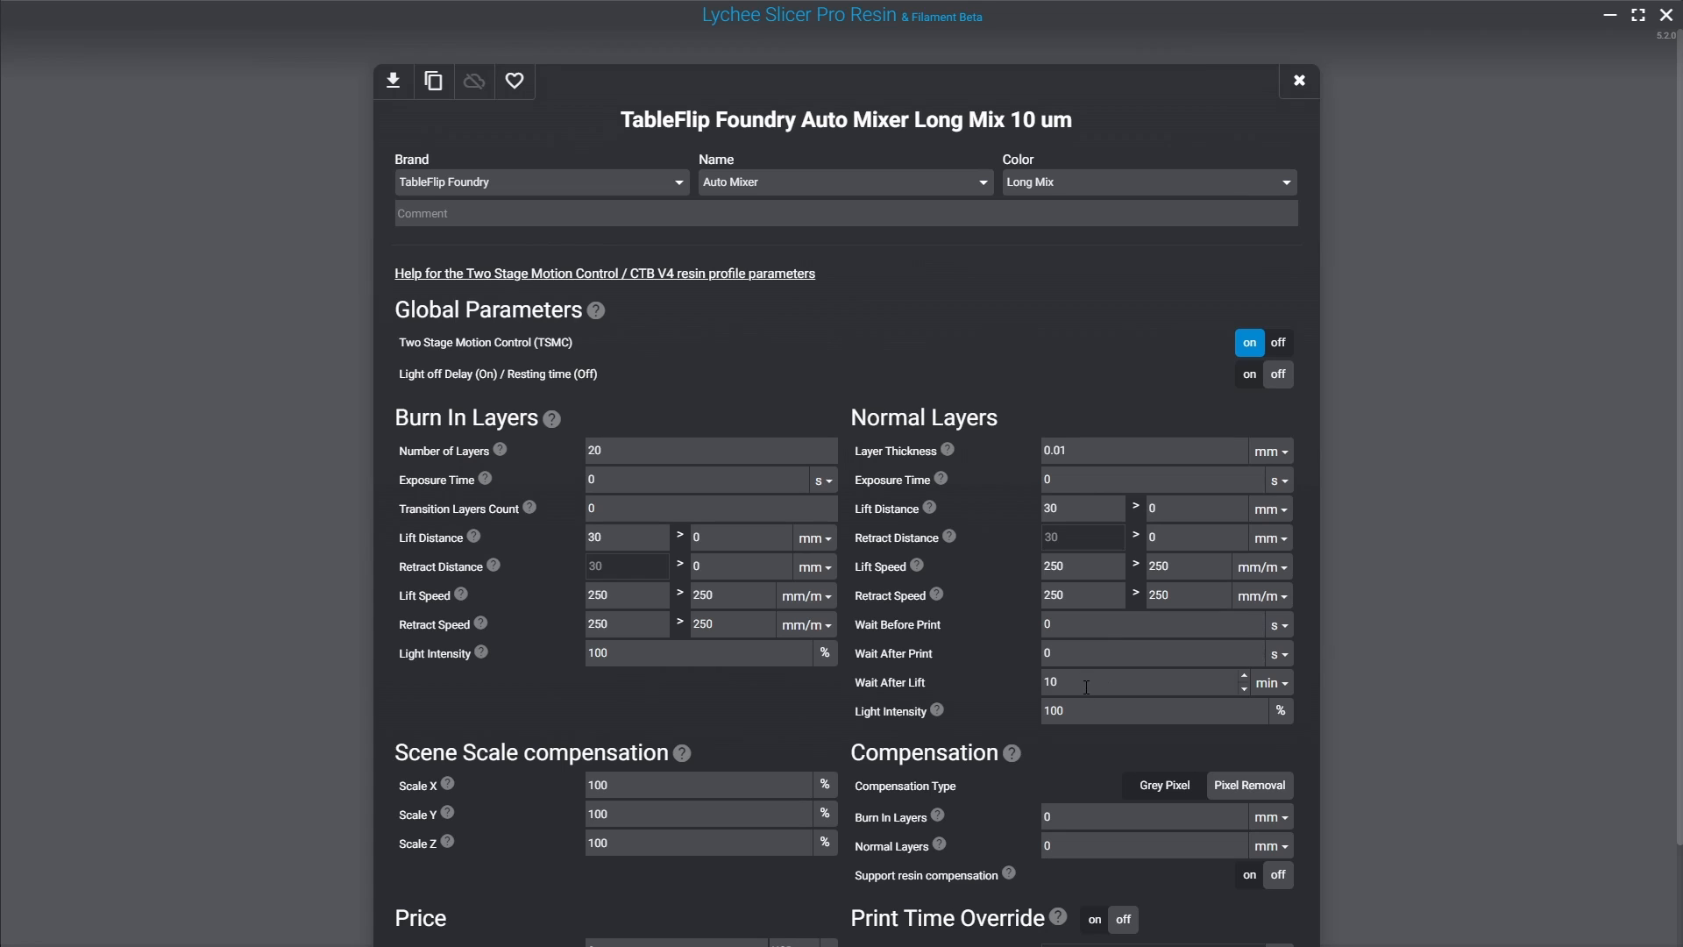
{"action": "type", "text": "20"}
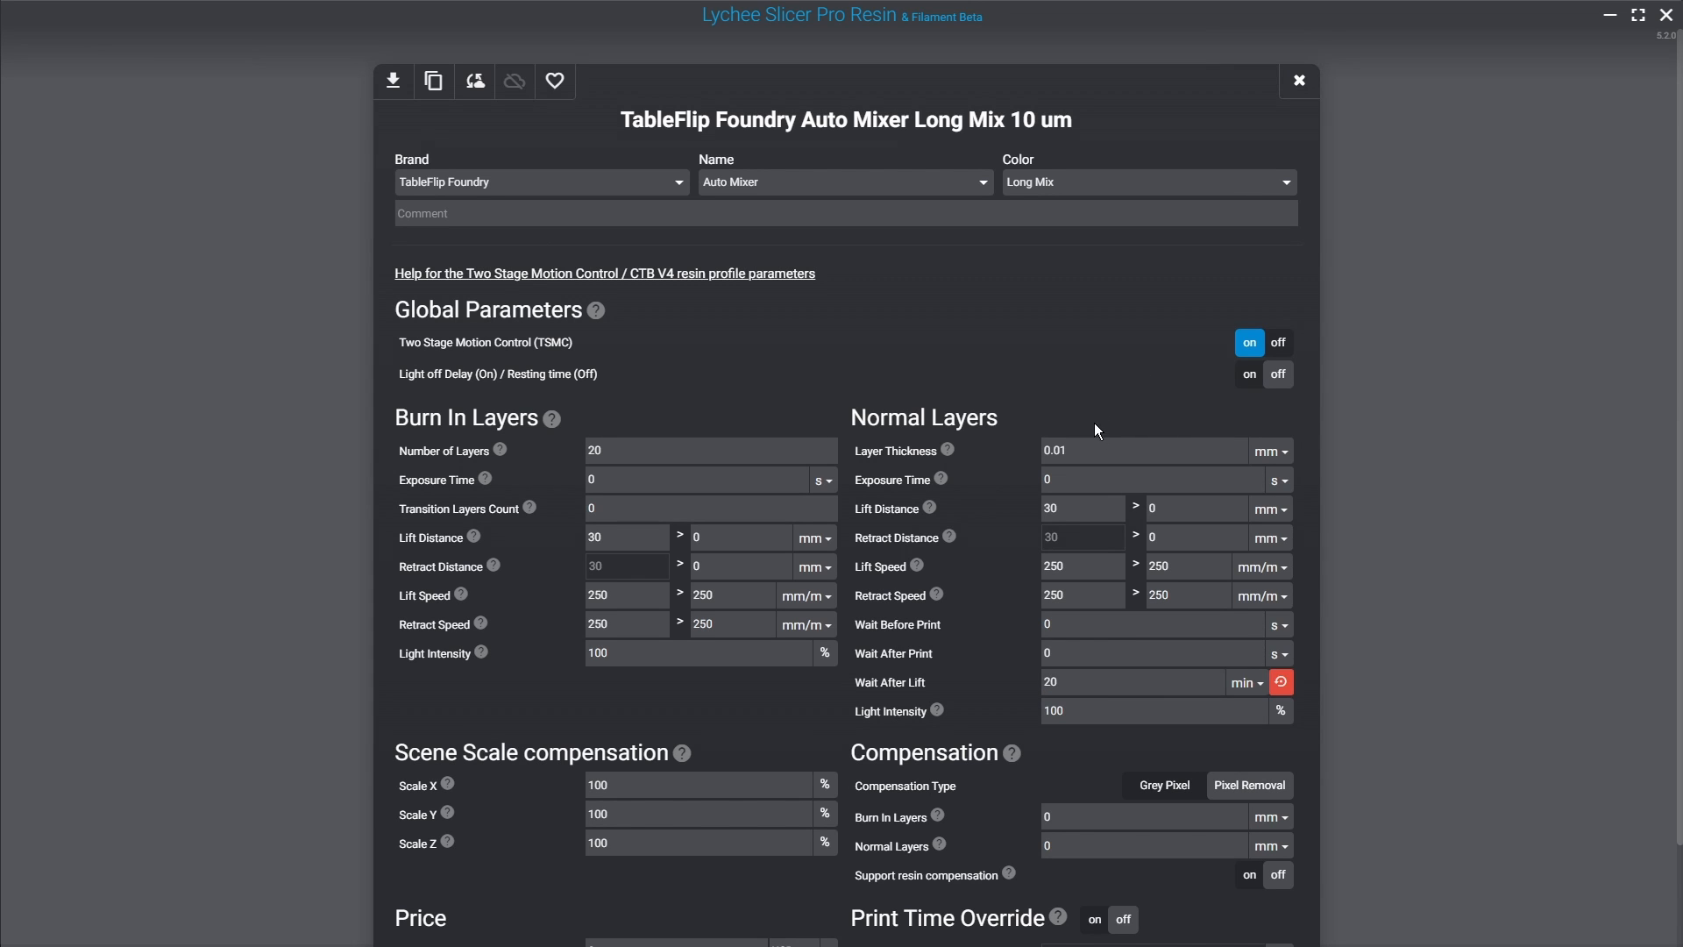
{"action": "scroll", "coordinate": [1094, 423], "scroll_direction": "down", "scroll_amount": 2}
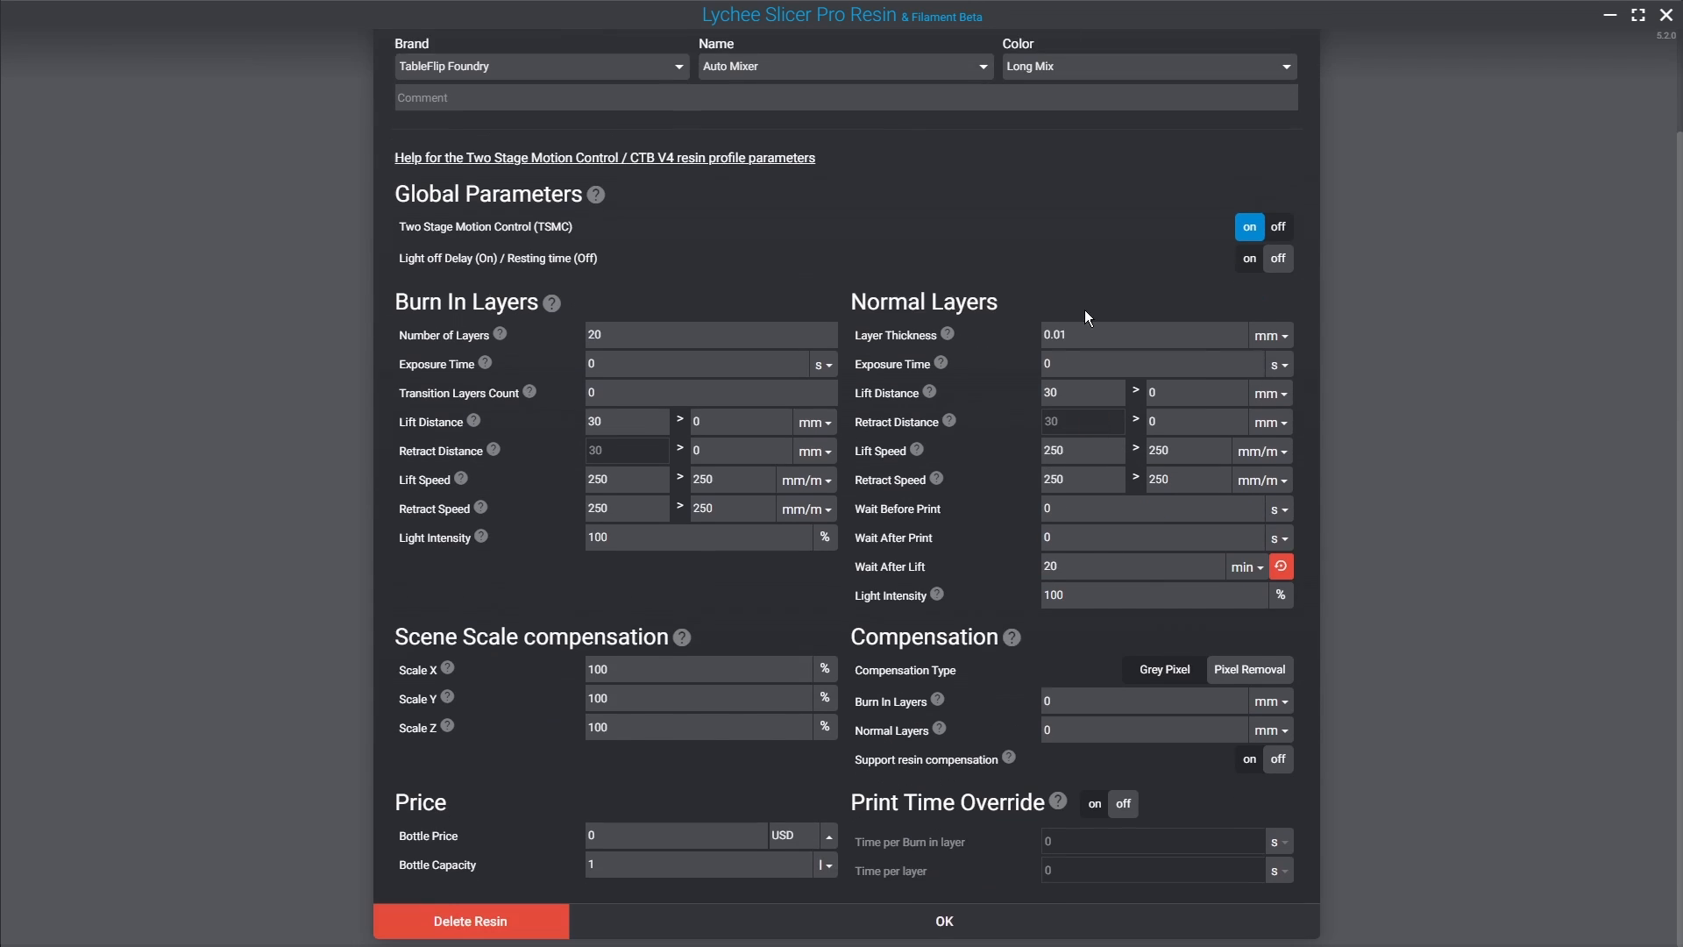
{"action": "left_click", "coordinate": [945, 920]}
{"action": "left_click", "coordinate": [1274, 82]}
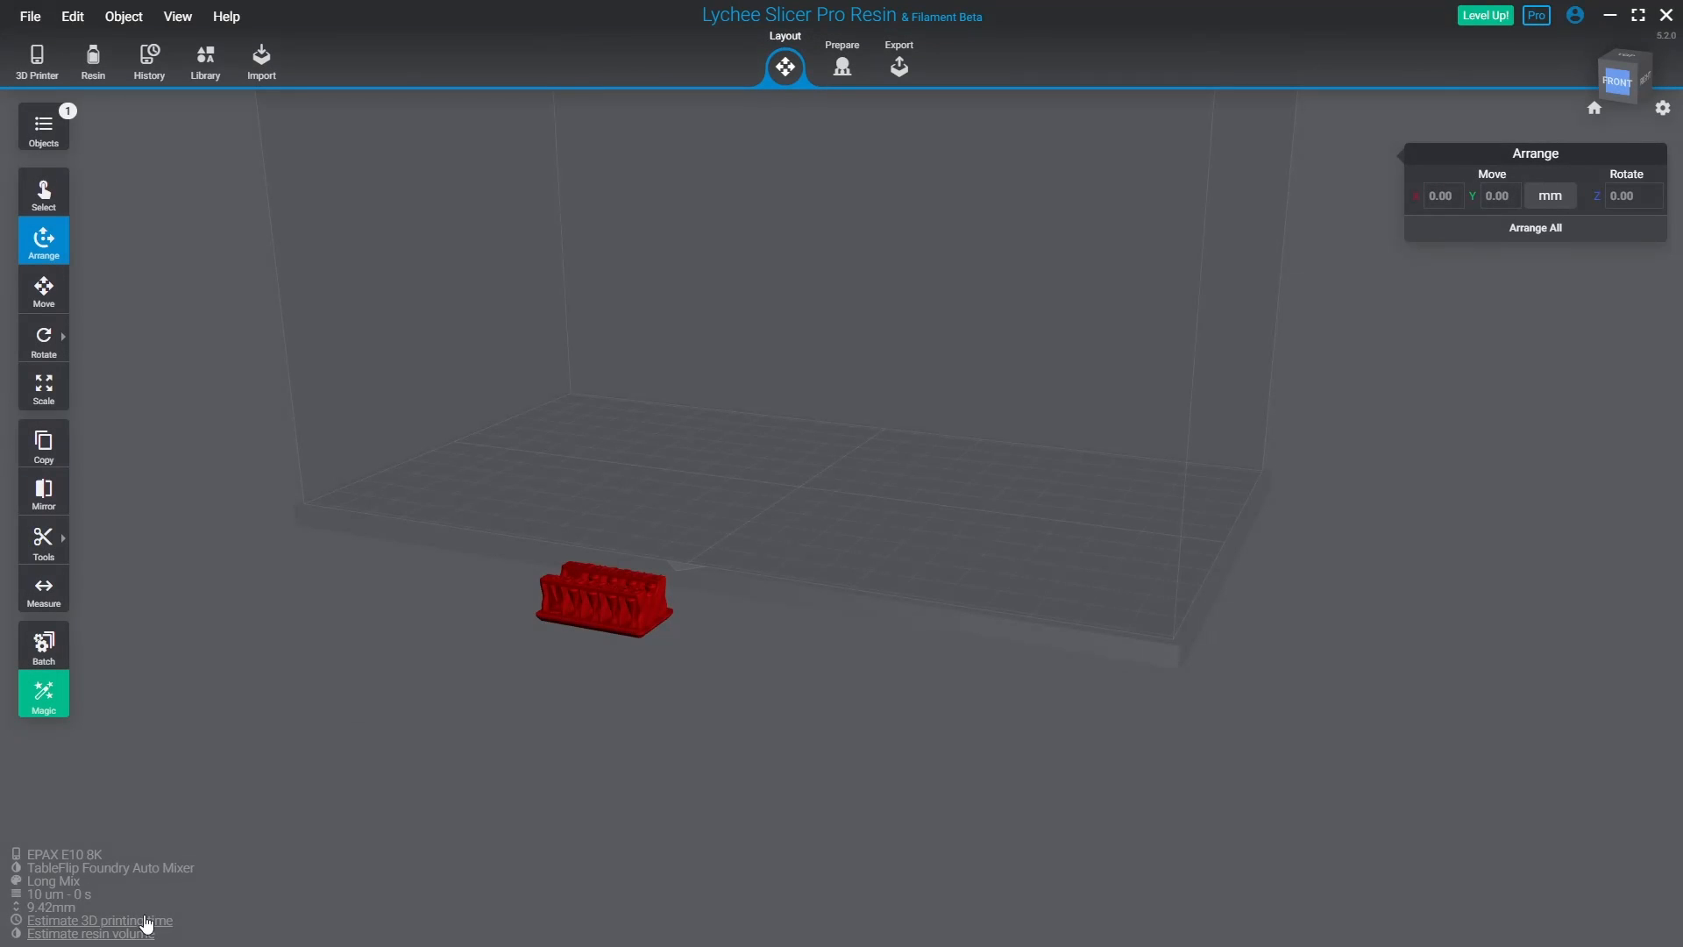